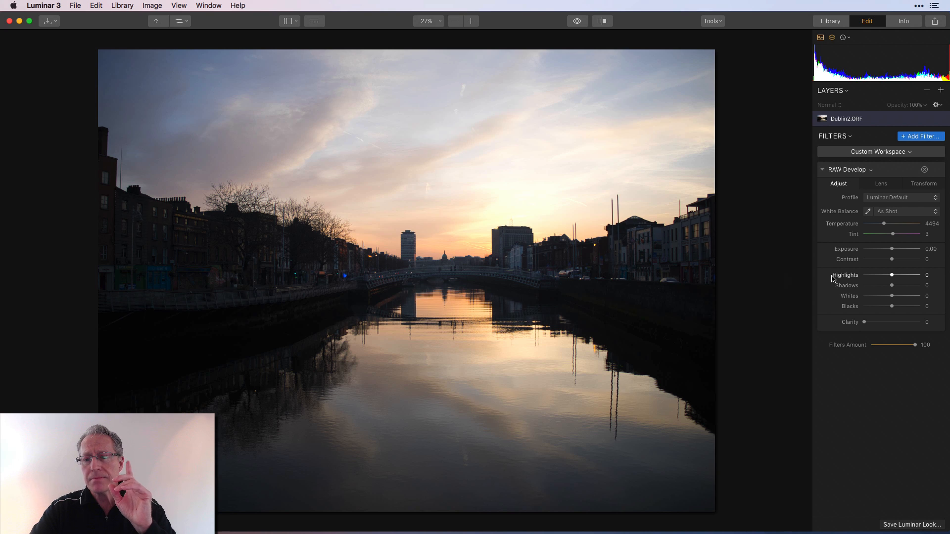
Step: Set RAW Develop to Temperature 5134, Tint 21, Contrast 15, Highlights -34, Shadows 22 and Clarity 17, and compare with the original
left_click_drag(883, 224, 901, 286)
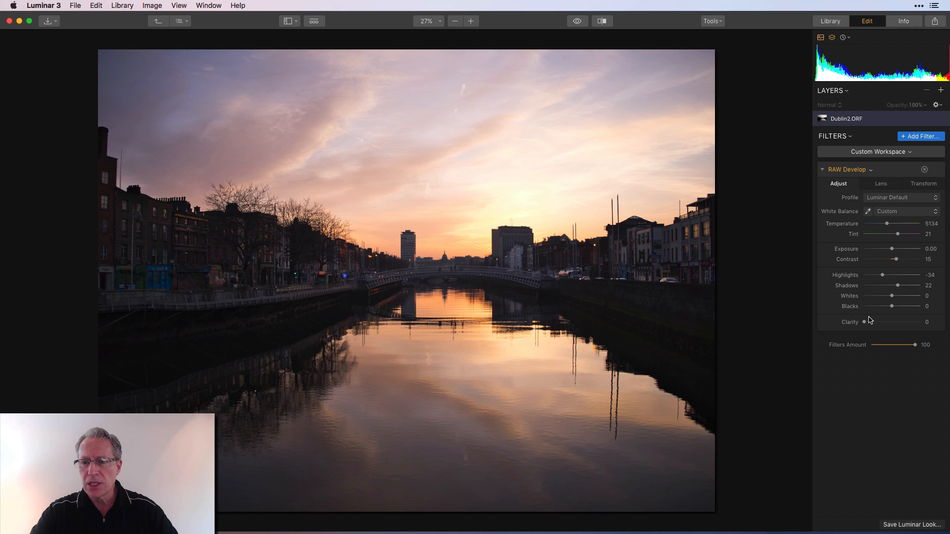
left_click_drag(864, 322, 875, 324)
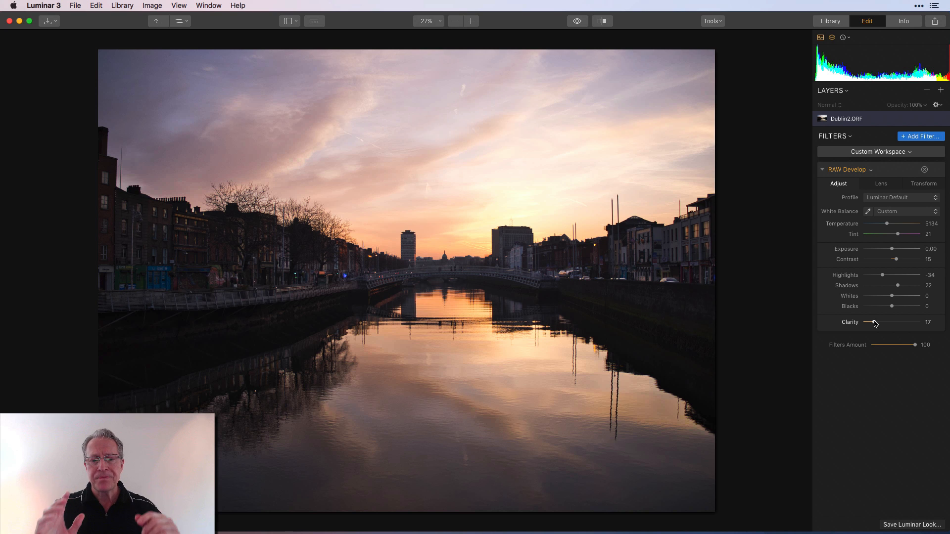
left_click(578, 21)
left_click(577, 21)
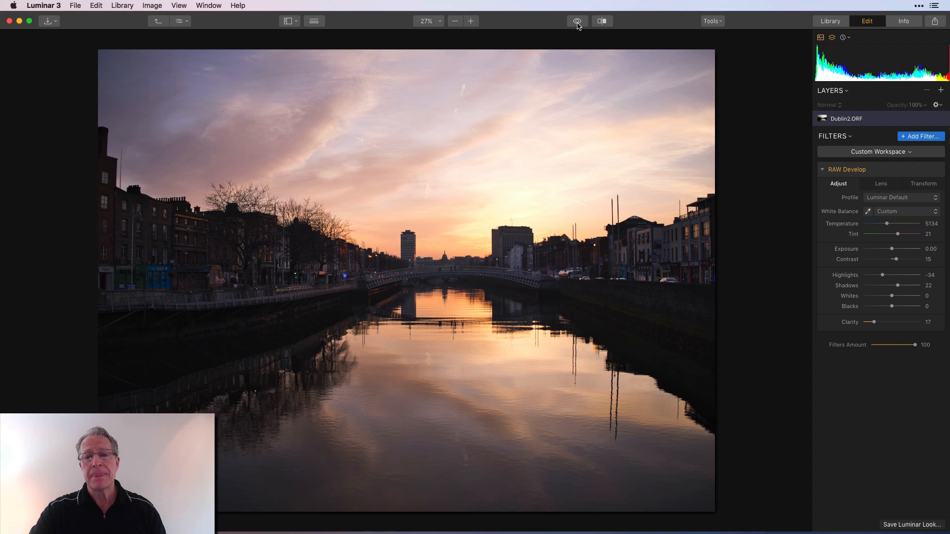
Step: Add a new adjustment layer above the Dublin2.ORF base layer
left_click(941, 90)
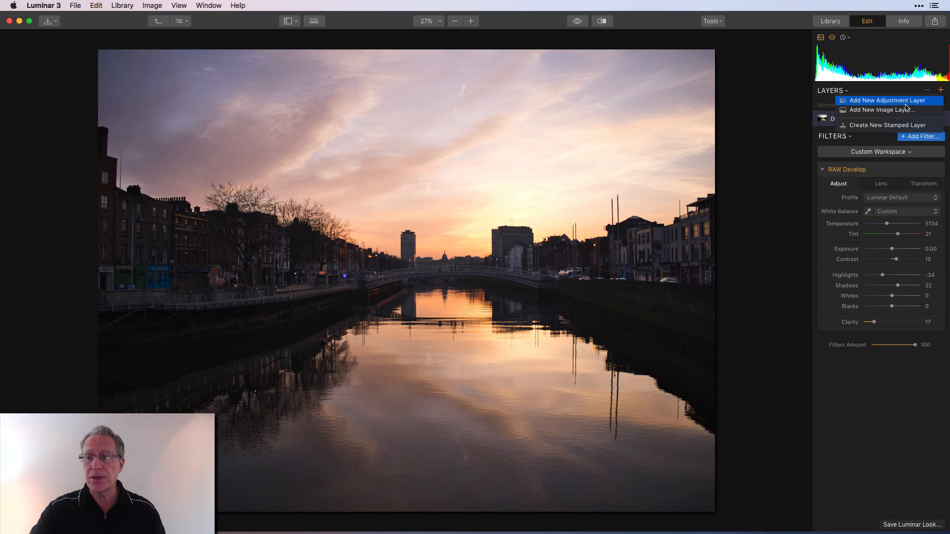
left_click(905, 101)
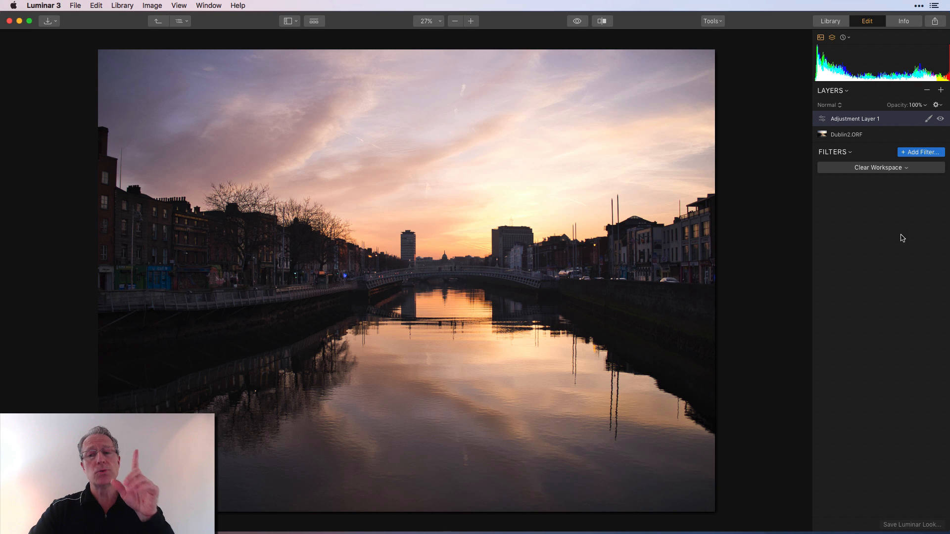
left_click(941, 91)
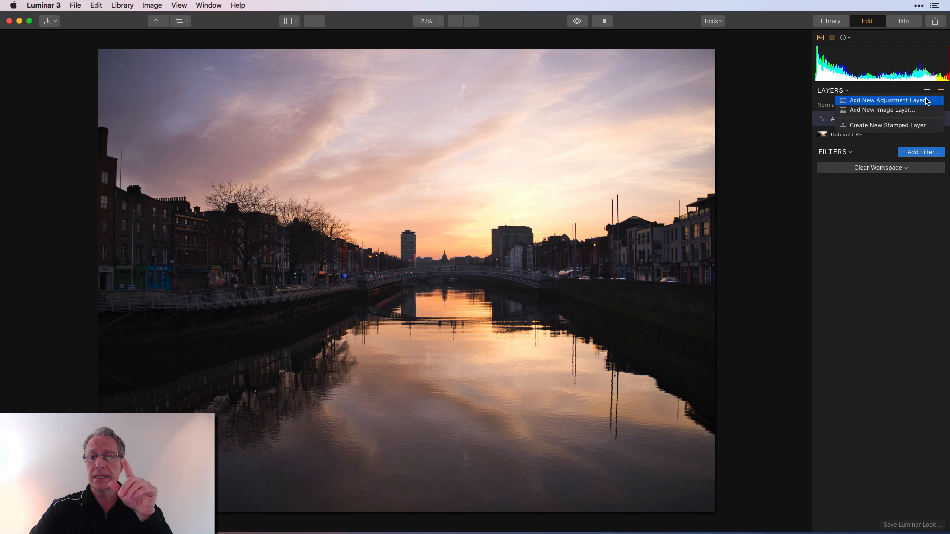
left_click(927, 101)
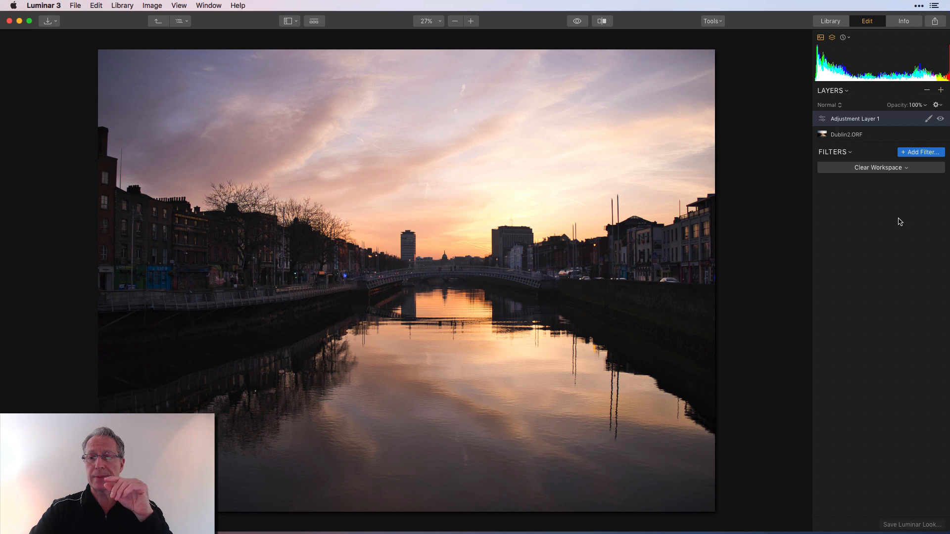
Step: Add the Cross Processing, Golden Hour and Saturation / Vibrance filters to the adjustment layer
left_click(925, 153)
mouse_move(742, 205)
scroll(742, 204, "down", 8)
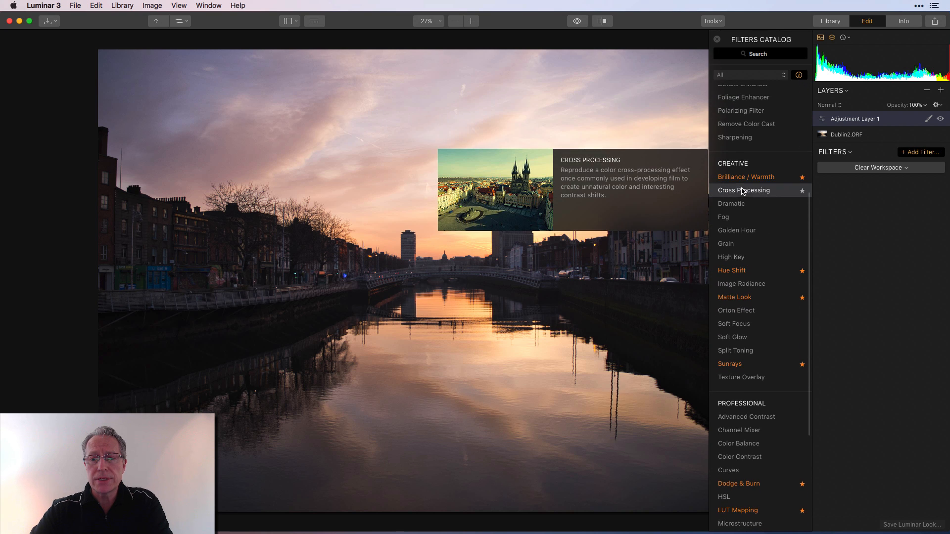
left_click(747, 194)
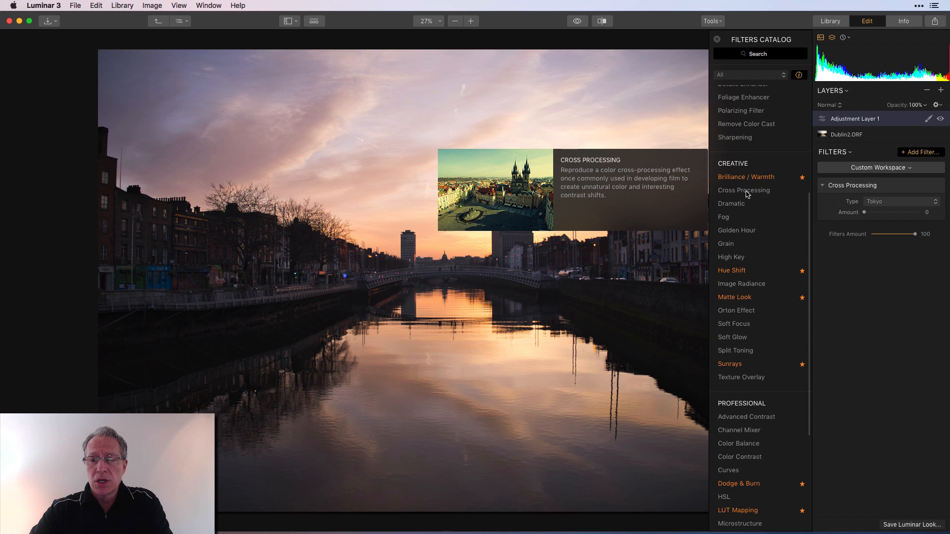
mouse_move(748, 221)
left_click(748, 231)
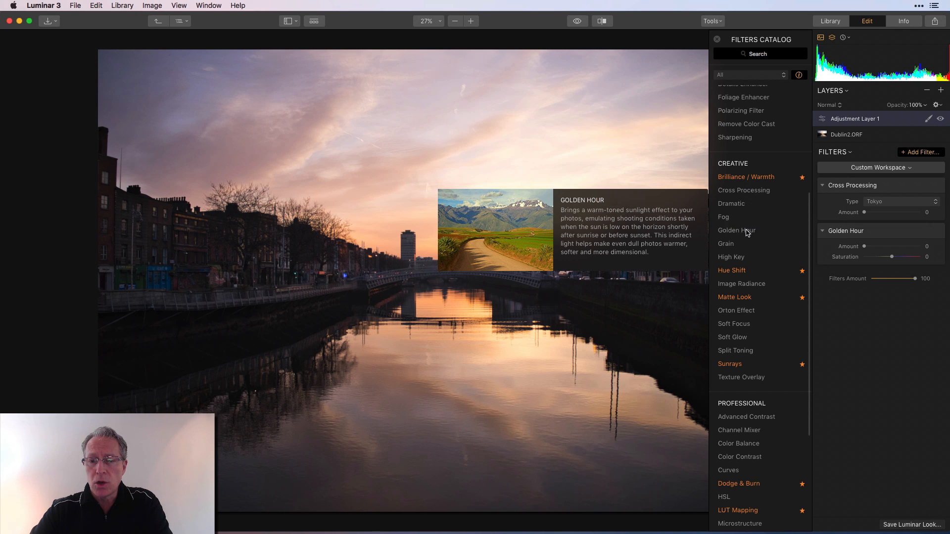
scroll(747, 229, "up", 5)
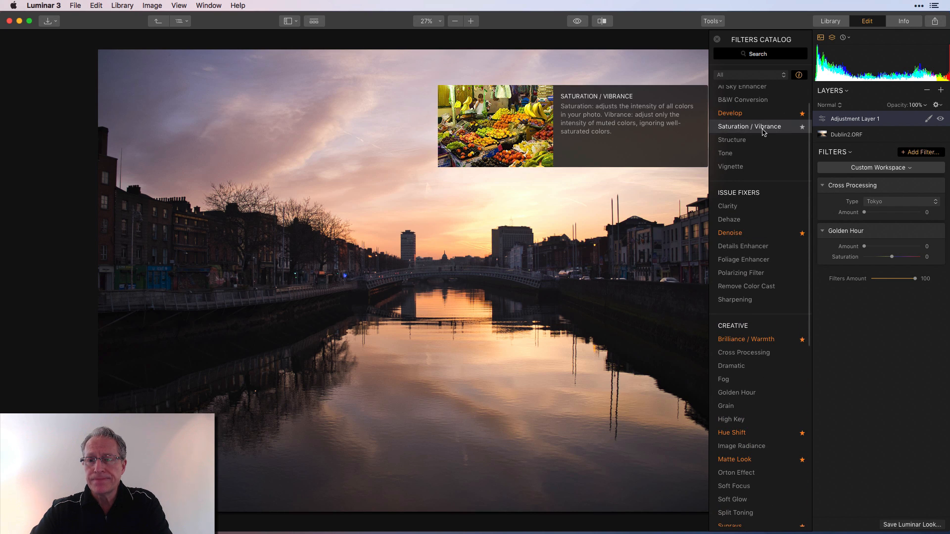
left_click(748, 126)
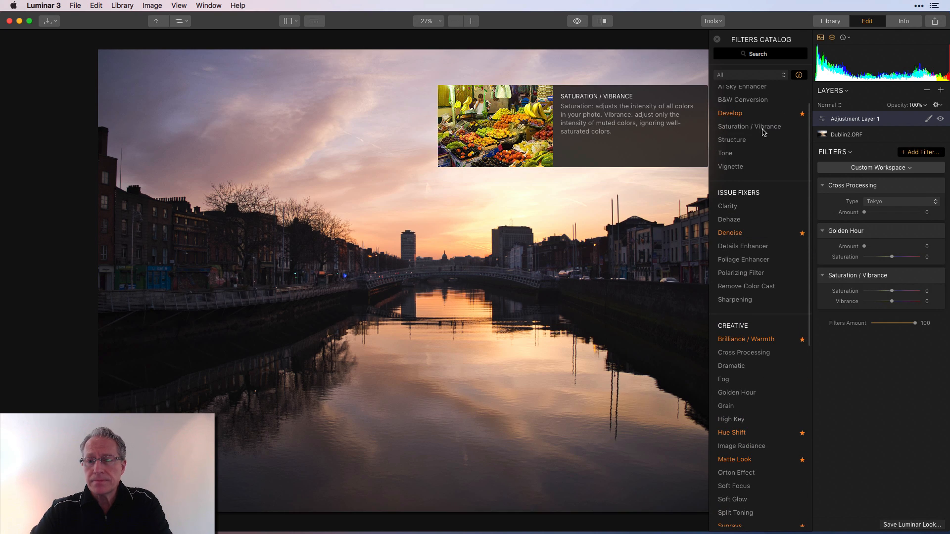
left_click(717, 39)
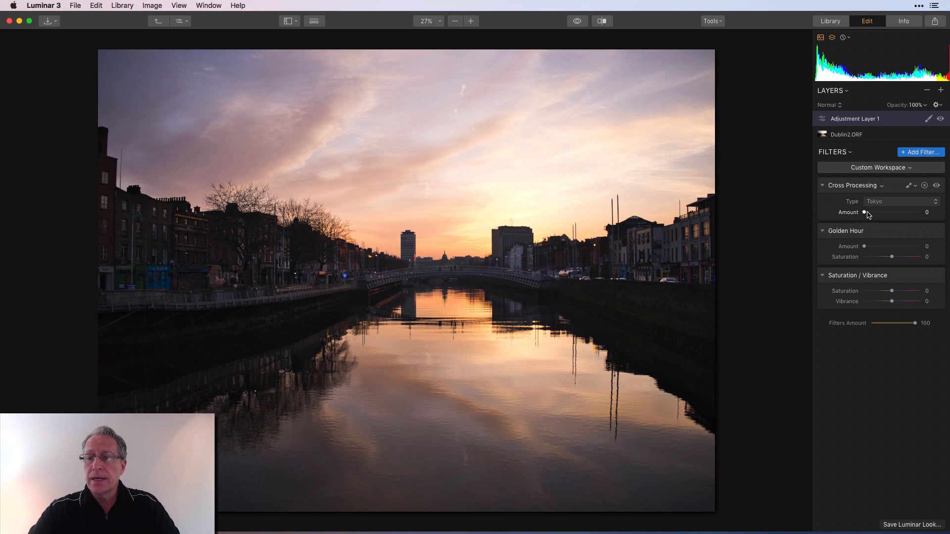
Step: Set Cross Processing to Seattle with Amount 24, Golden Hour Amount to 31, Saturation to 14 and Vibrance to 22
left_click(882, 203)
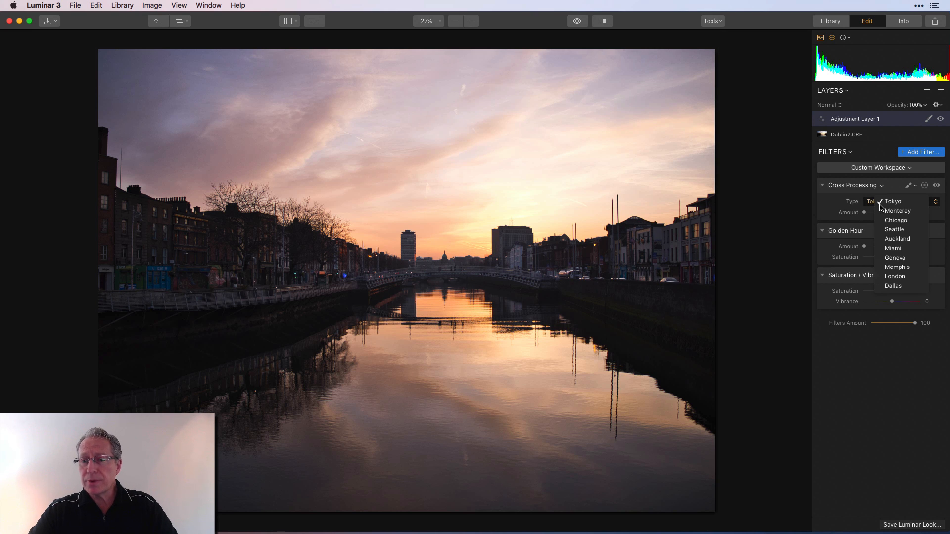
left_click(891, 229)
left_click_drag(864, 212, 881, 211)
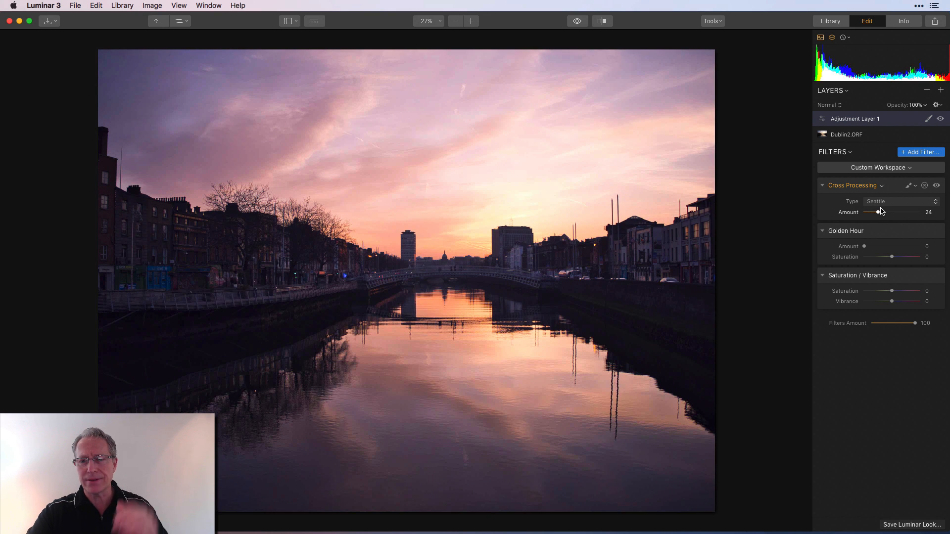
left_click_drag(864, 247, 882, 249)
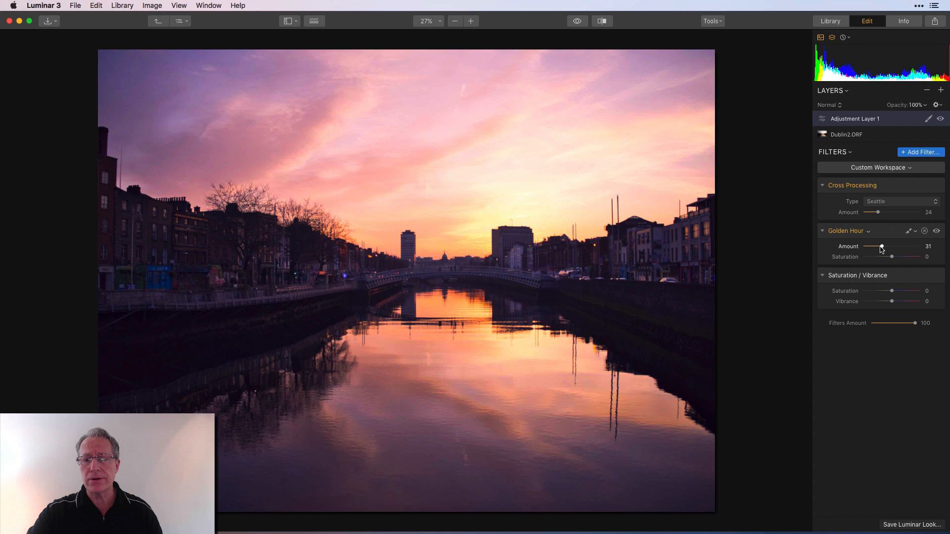
left_click_drag(892, 291, 899, 303)
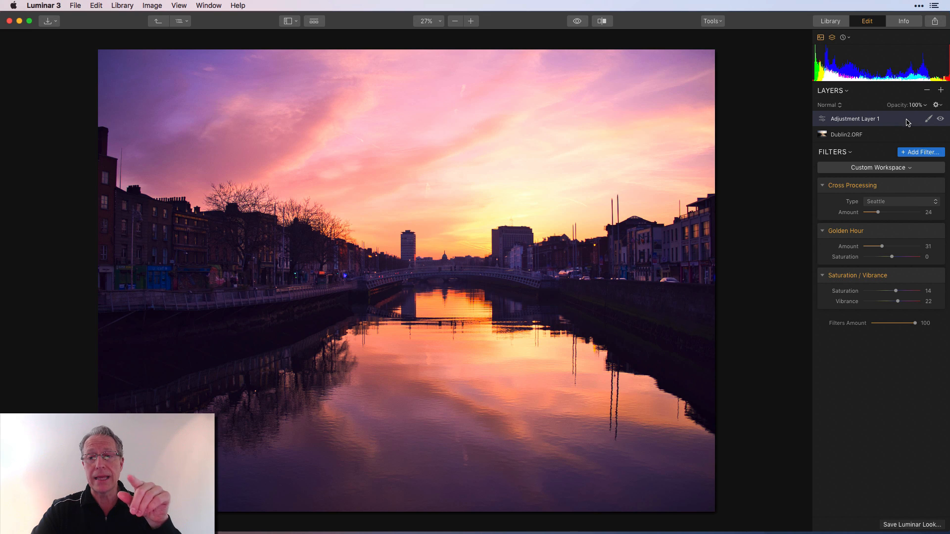
Step: Apply a Luminosity mask to the adjustment layer and display its overlay in brush mode
left_click(928, 120)
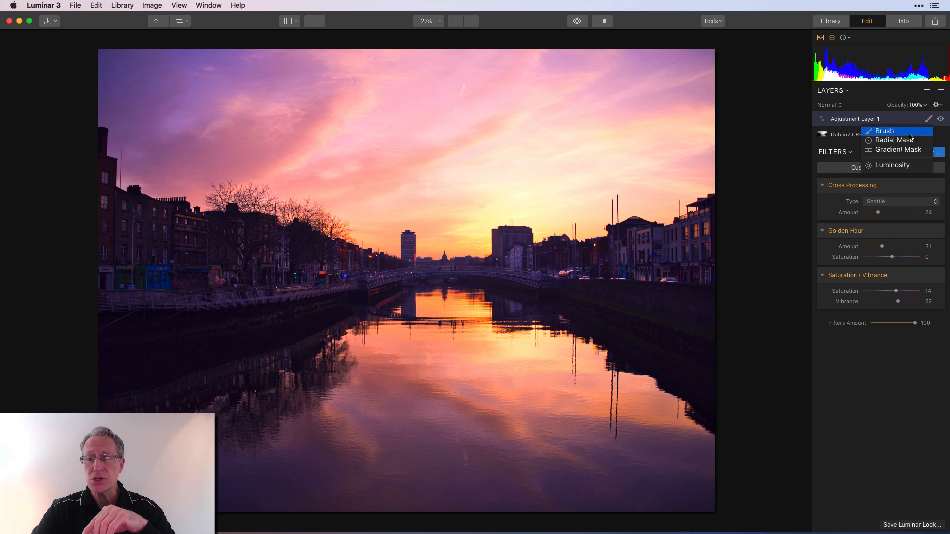
left_click(903, 168)
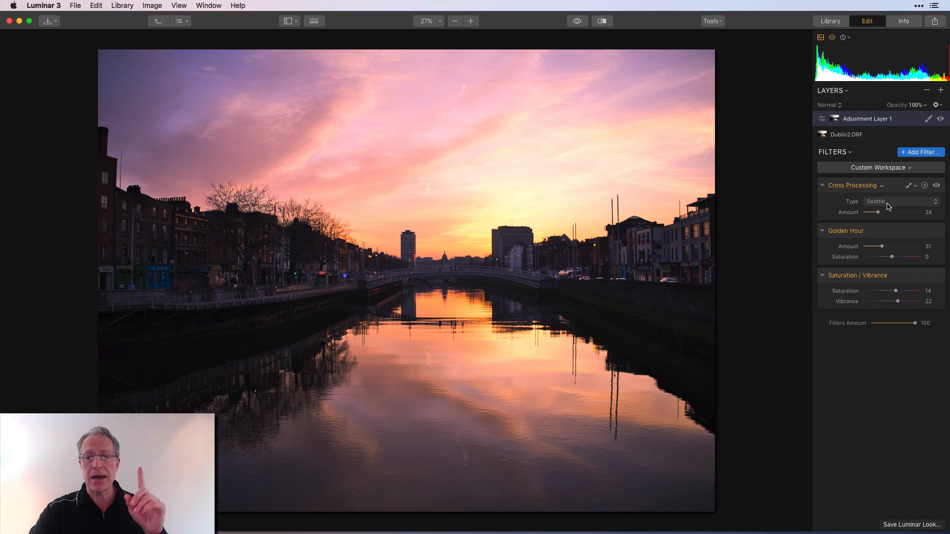
left_click(929, 120)
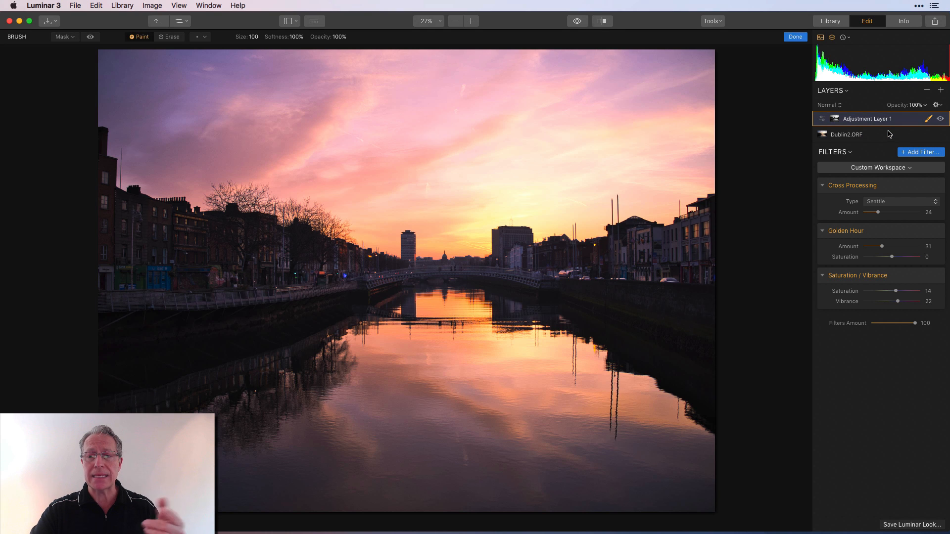
left_click(889, 132)
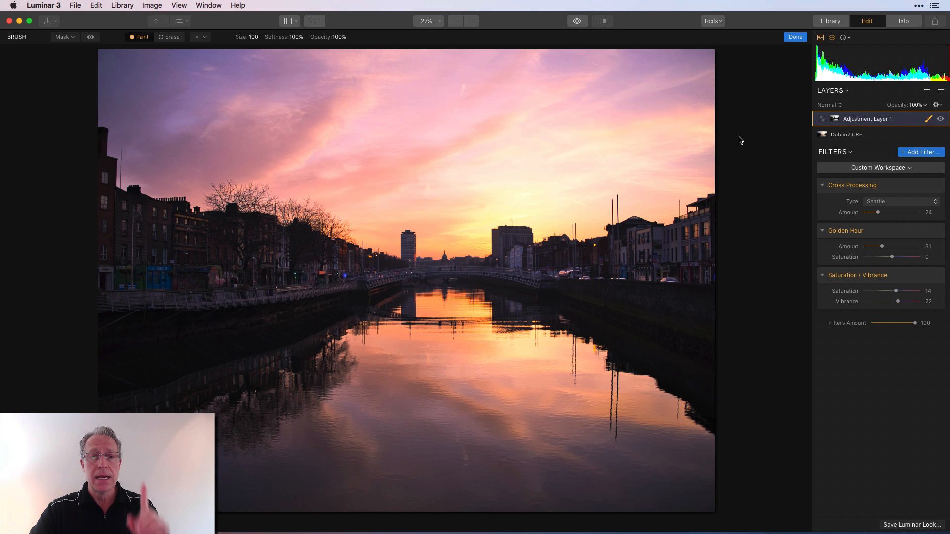
left_click(90, 37)
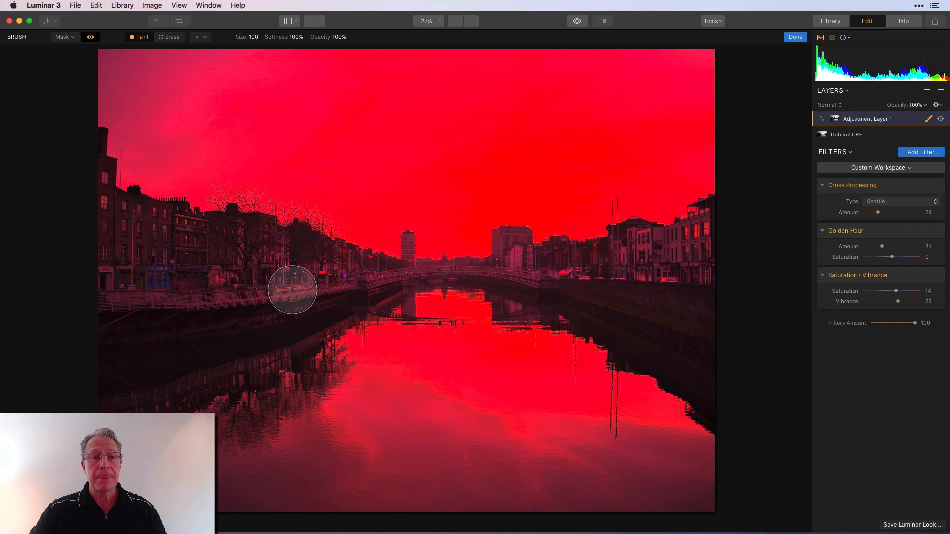
Step: Erase the mask from the buildings, bridge and quay walls along both riverbanks with the size 100 brush
left_click(171, 37)
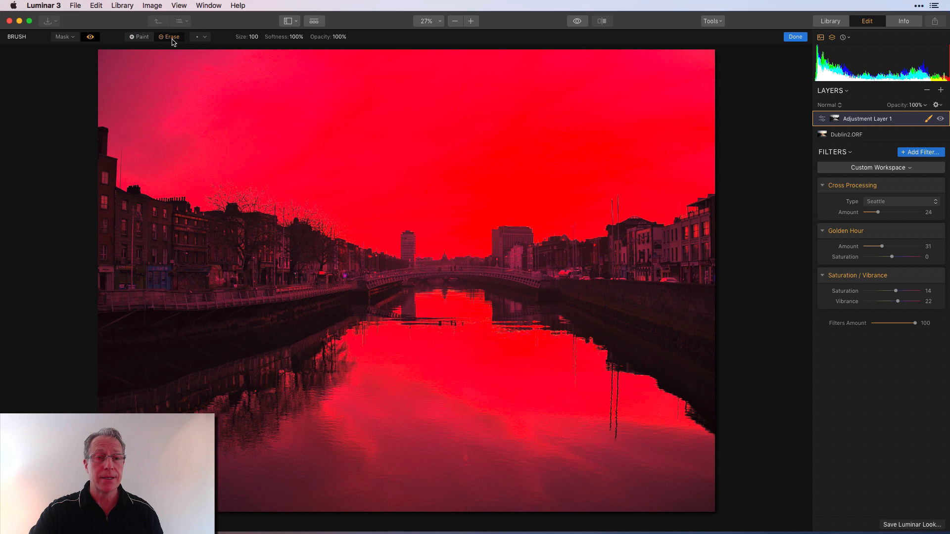
mouse_move(187, 254)
left_mouse_down()
mouse_move(293, 256)
mouse_move(235, 249)
mouse_move(229, 235)
mouse_move(287, 247)
mouse_move(366, 285)
mouse_move(269, 312)
mouse_move(318, 317)
mouse_move(194, 355)
mouse_move(90, 371)
mouse_move(187, 326)
mouse_move(265, 322)
mouse_move(233, 360)
left_mouse_up()
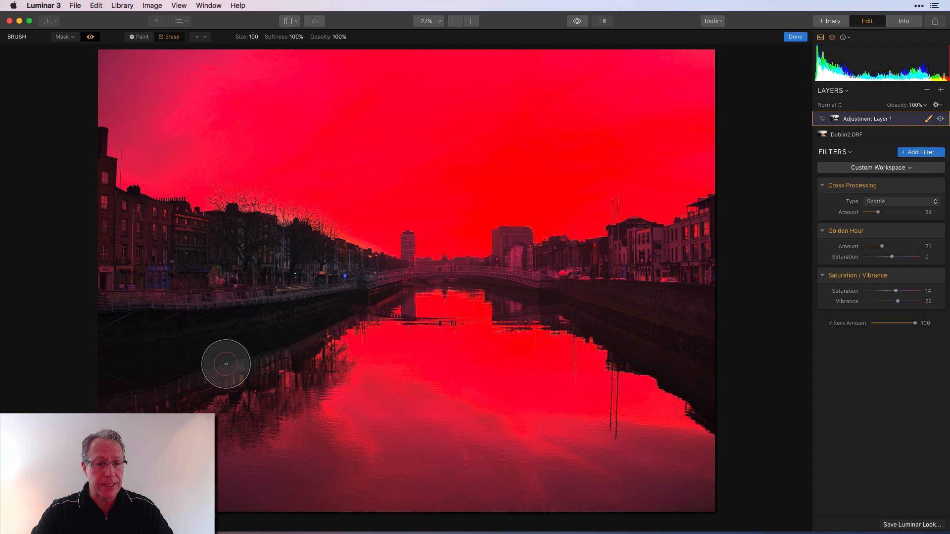
mouse_move(178, 249)
left_mouse_down()
mouse_move(99, 209)
mouse_move(111, 238)
mouse_move(213, 304)
mouse_move(89, 292)
mouse_move(197, 311)
mouse_move(83, 202)
mouse_move(83, 161)
mouse_move(128, 226)
mouse_move(252, 267)
mouse_move(345, 281)
mouse_move(533, 278)
mouse_move(516, 243)
mouse_move(517, 302)
mouse_move(604, 316)
mouse_move(590, 319)
mouse_move(716, 384)
mouse_move(658, 297)
mouse_move(532, 262)
mouse_move(595, 260)
mouse_move(717, 216)
left_mouse_up()
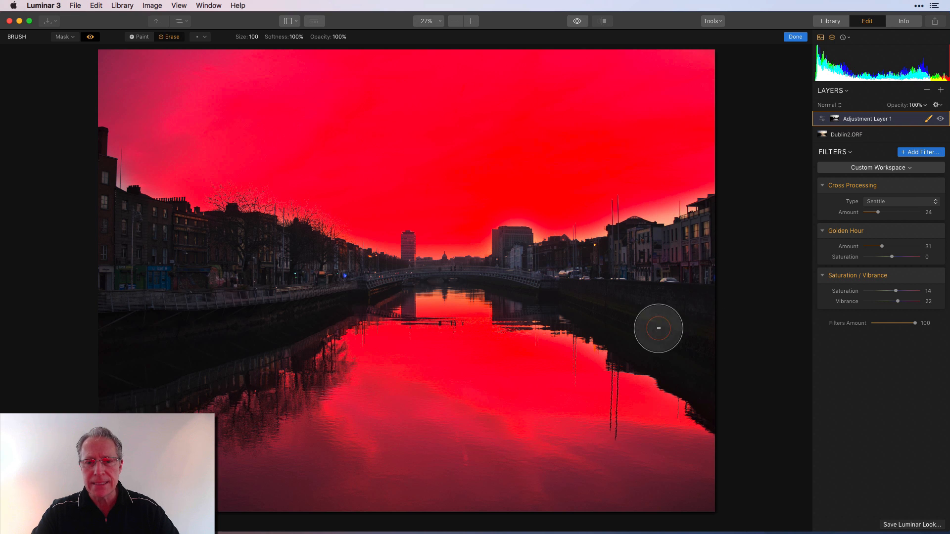
Step: Reduce the brush size to 28 and erase the mask from the tall tower behind the bridge
key("bracketleft")
key("bracketleft")
key("bracketleft")
key("bracketleft")
key("bracketleft")
key("bracketleft")
key("bracketleft")
key("bracketleft")
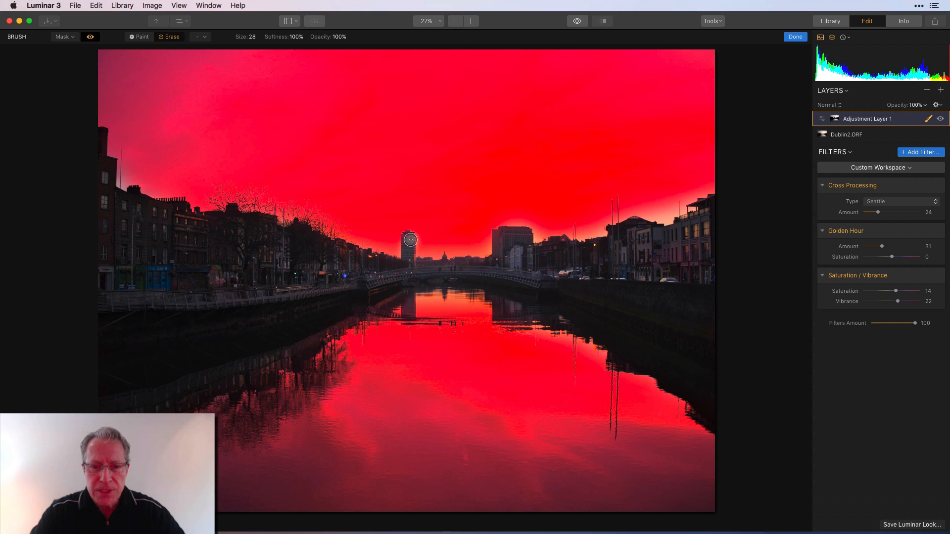
Step: Paint the mask back into the sky gaps along the rooftops, hide the overlay and finish the brush edit
left_click(141, 38)
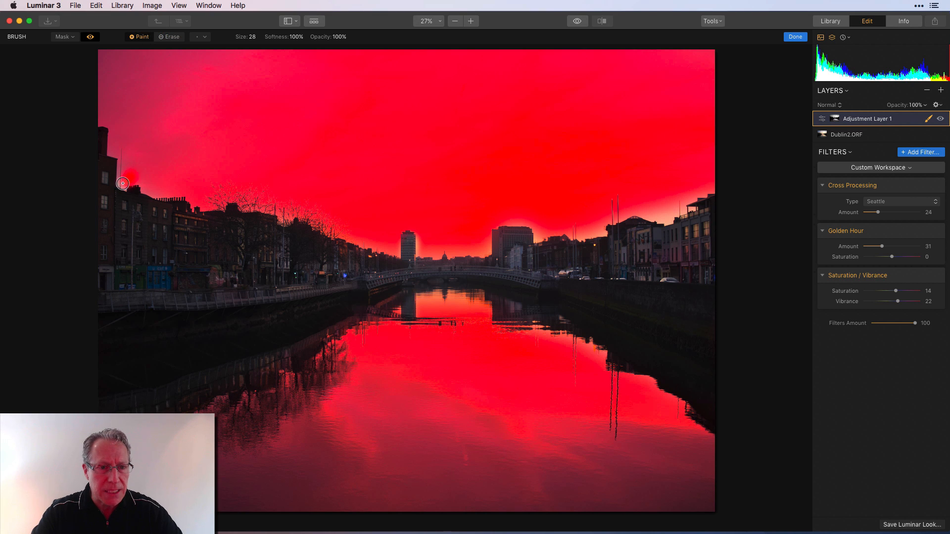
mouse_move(487, 248)
left_mouse_down()
mouse_move(490, 223)
mouse_move(571, 235)
mouse_move(634, 208)
mouse_move(681, 214)
mouse_move(655, 221)
mouse_move(702, 192)
left_mouse_up()
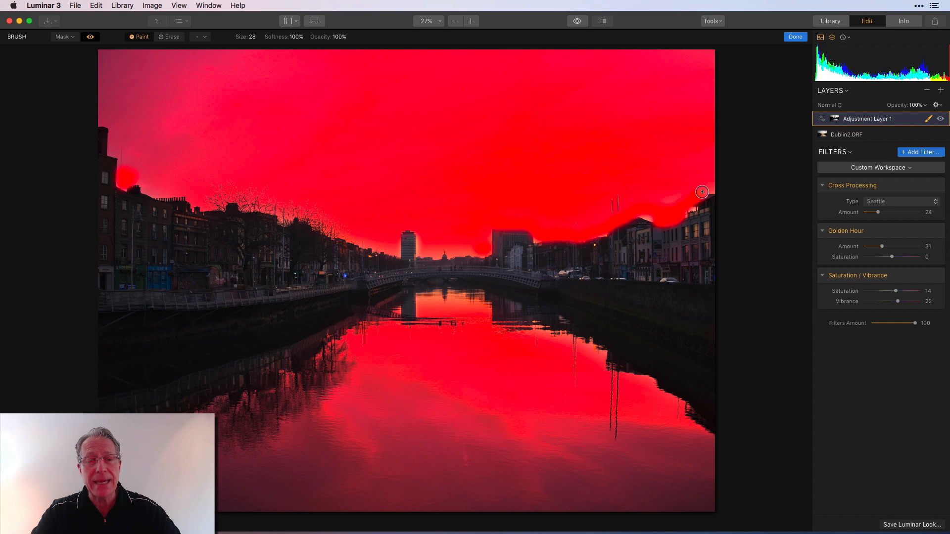
left_click(94, 39)
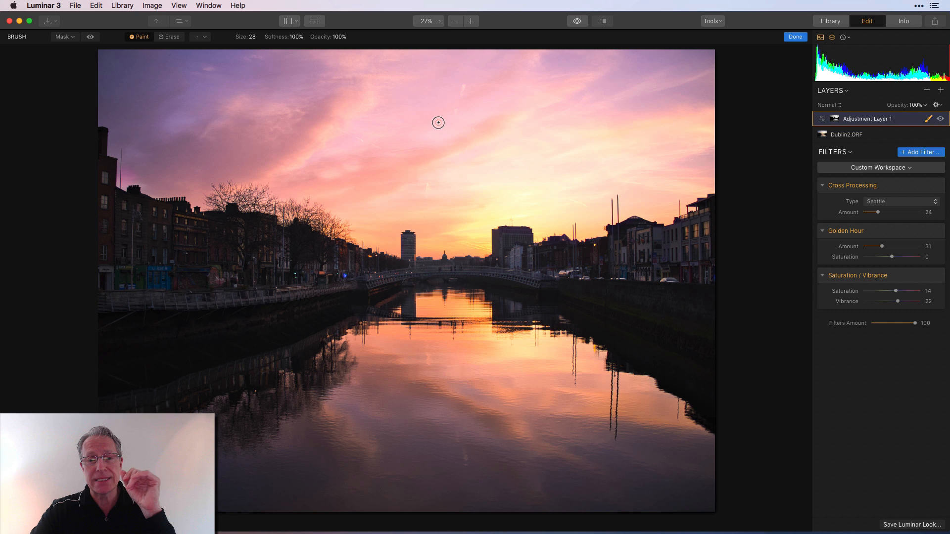
left_click(795, 37)
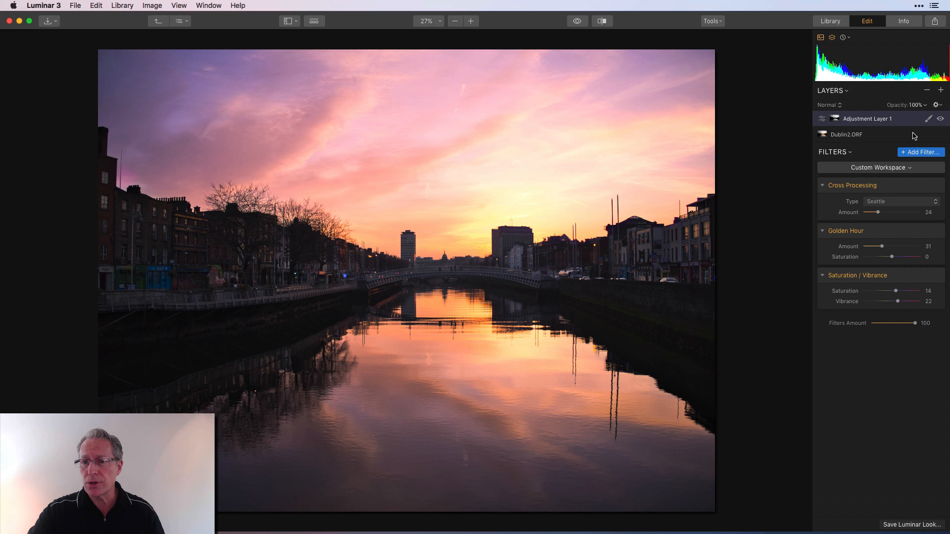
Step: Inspect the adjustment layer's edited mask as an overlay in brush mode and close the brush
left_click(928, 120)
left_click(898, 132)
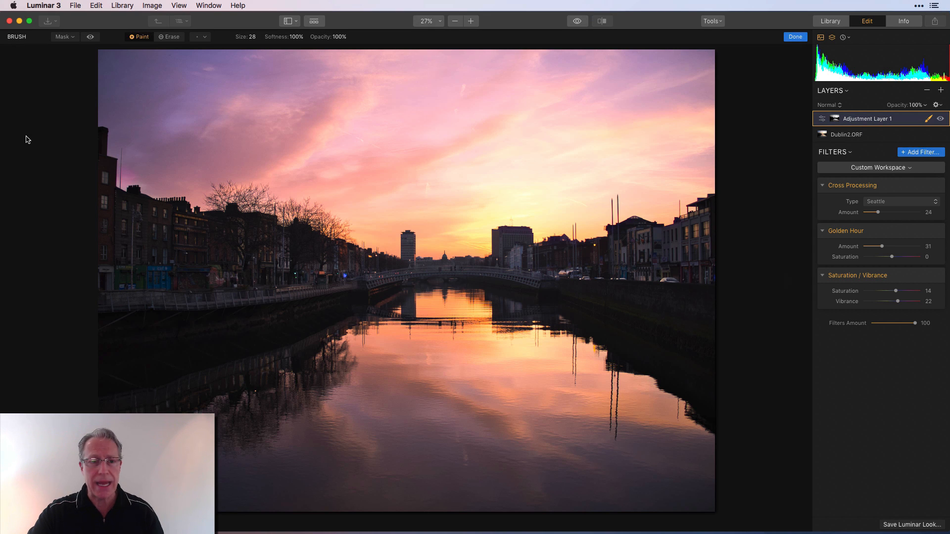
left_click(90, 37)
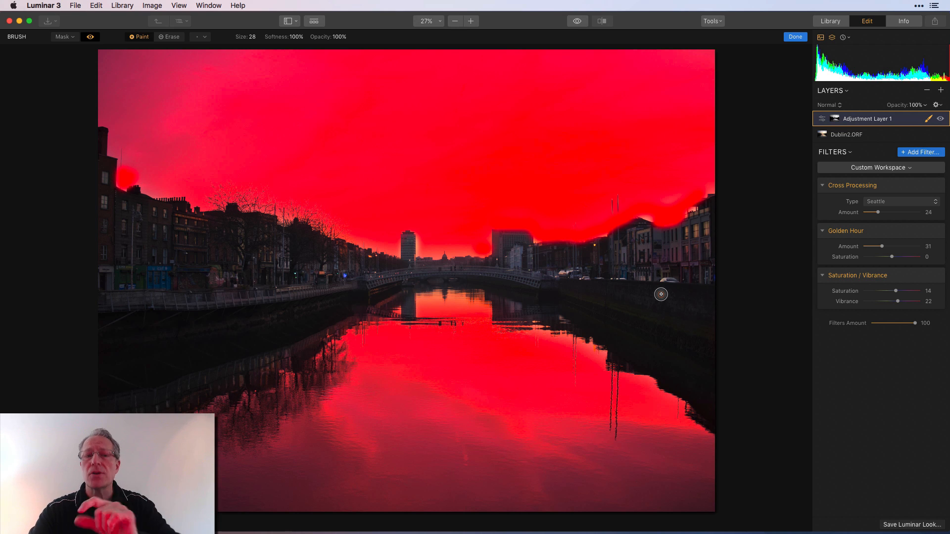
left_click(90, 36)
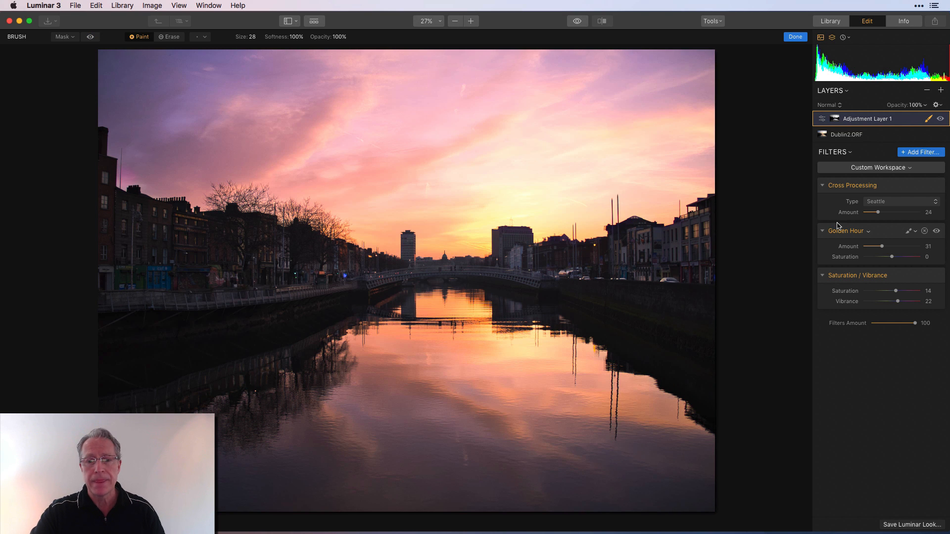
left_click(795, 37)
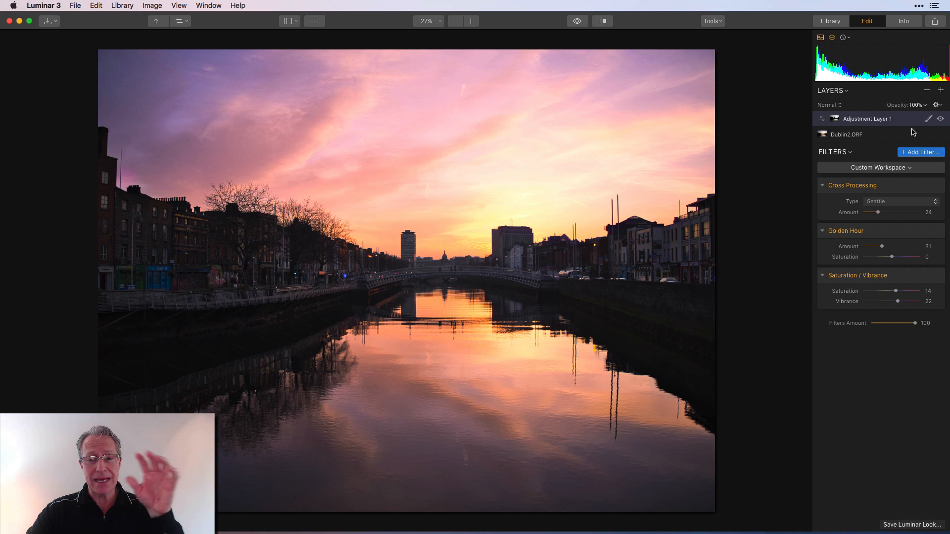
left_click(942, 90)
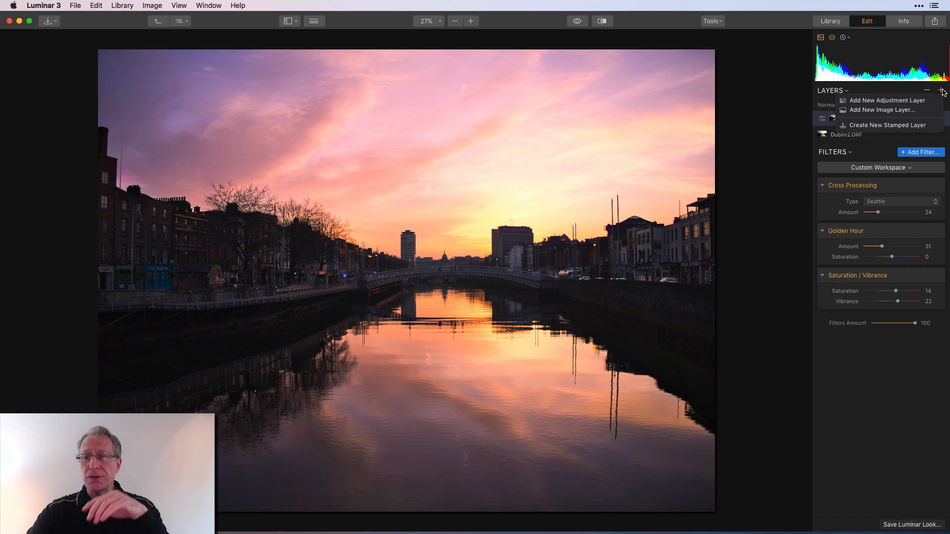
left_click(915, 103)
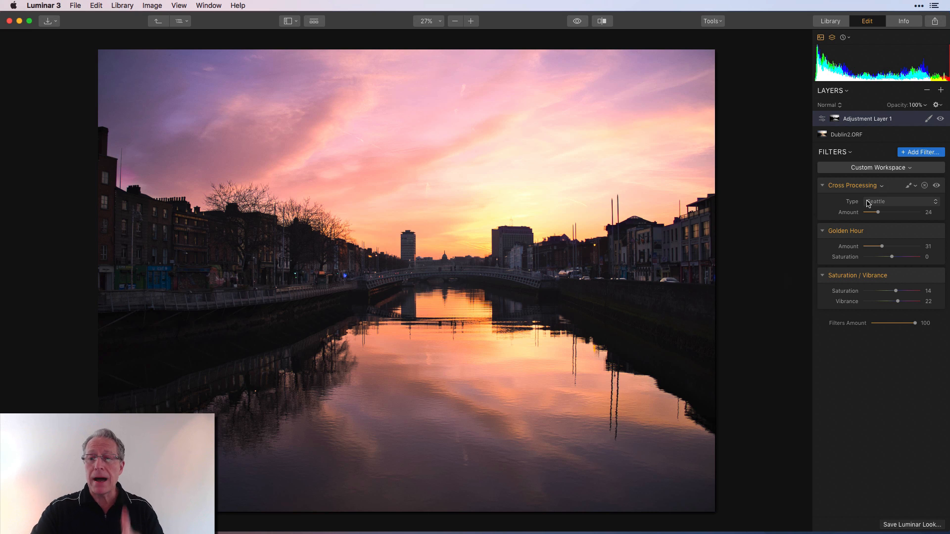
Step: Add a Tone filter to Adjustment Layer 1 with Smart Tone at -44 and Highlights at -35
left_click(928, 153)
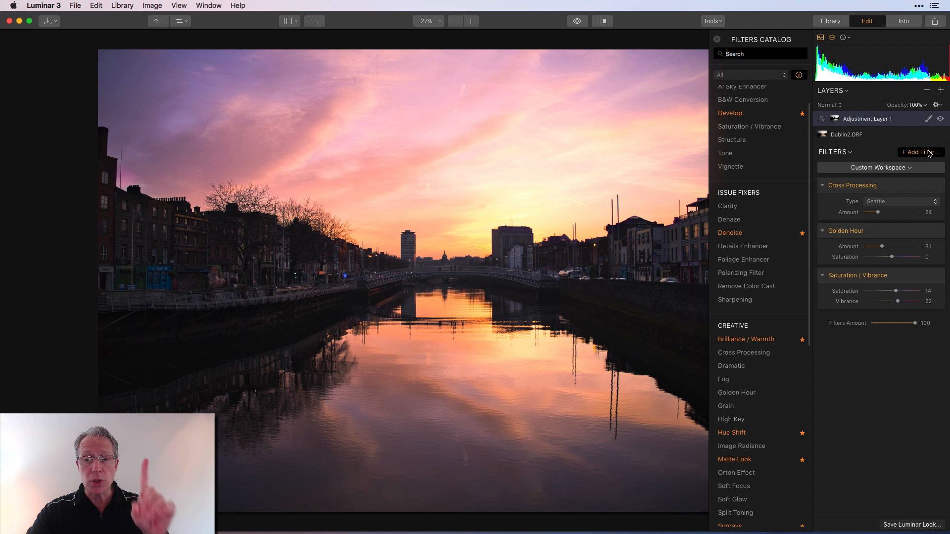
left_click(750, 154)
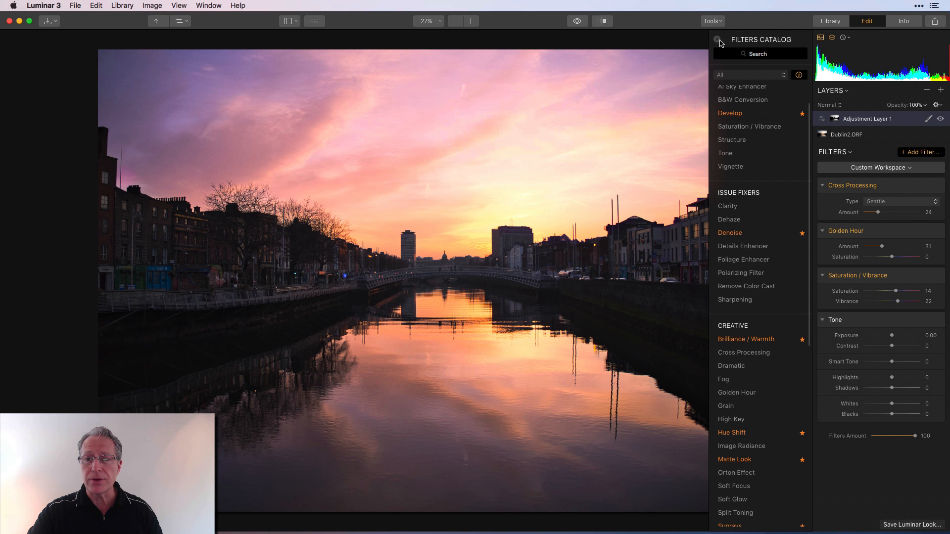
left_click(717, 39)
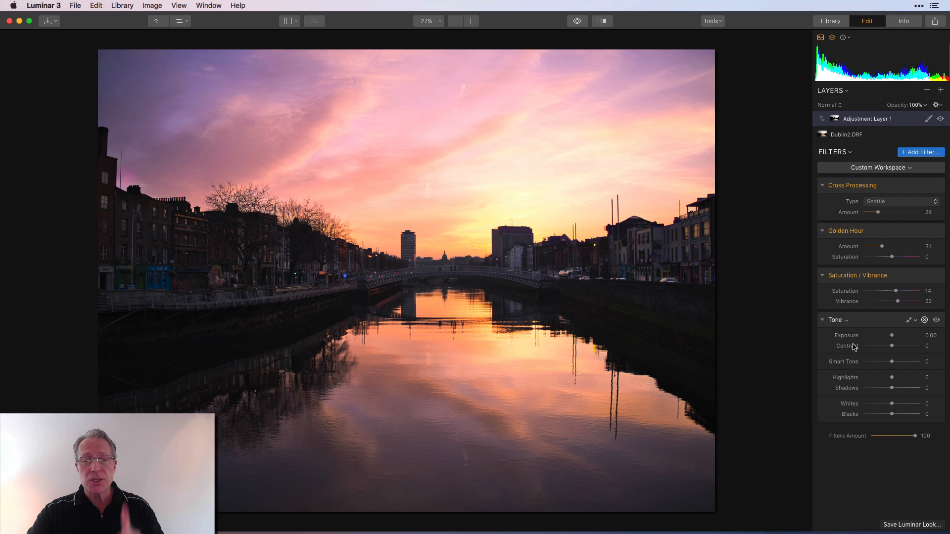
left_click_drag(893, 363, 882, 380)
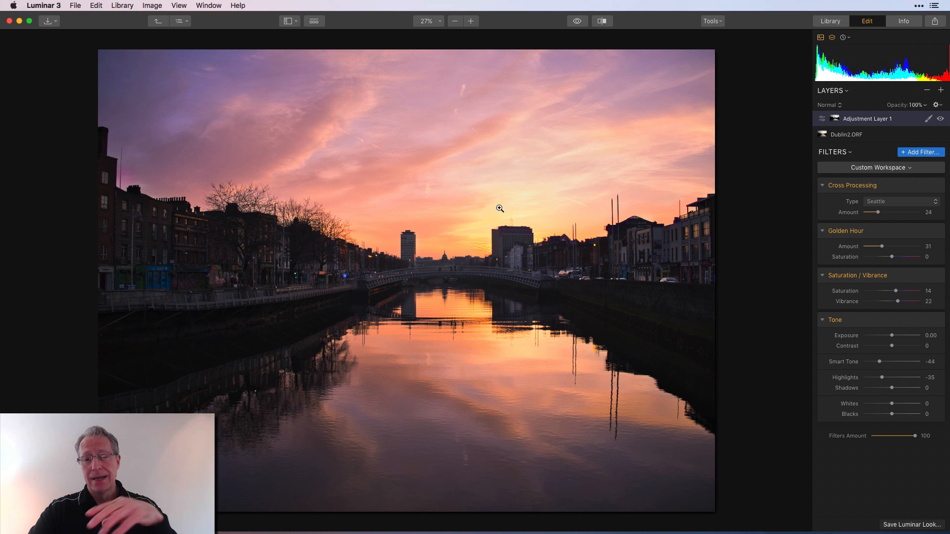
Step: Switch the Tone filter off and on twice to compare the sky and water with and without it
mouse_move(924, 320)
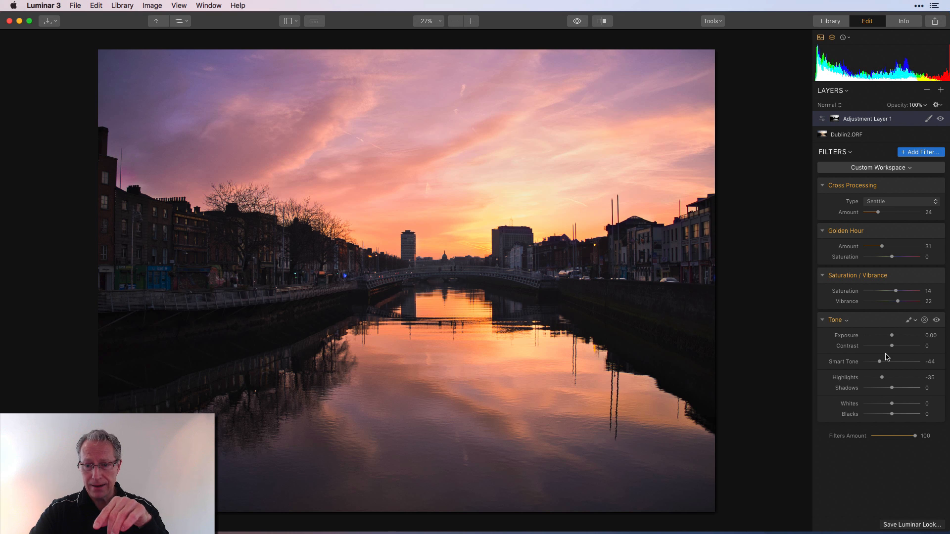
left_click(937, 321)
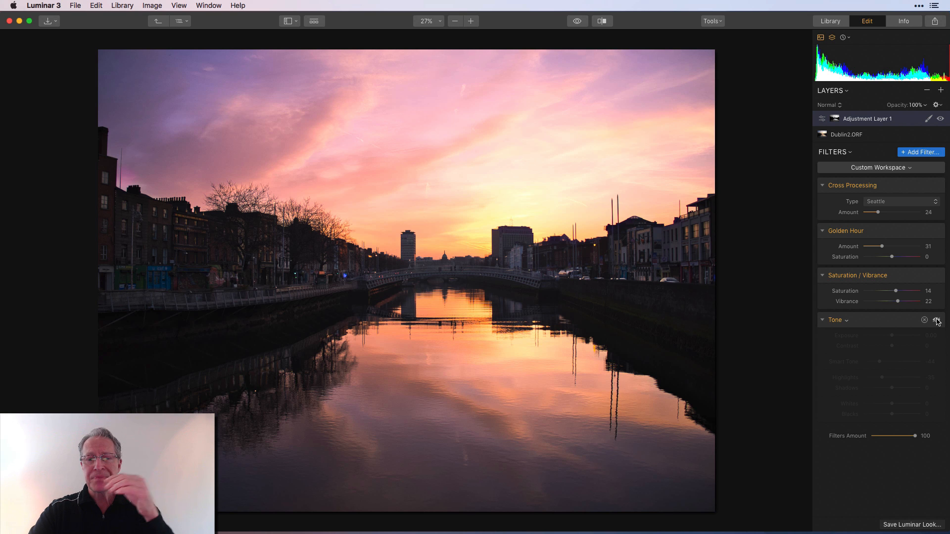
left_click(937, 320)
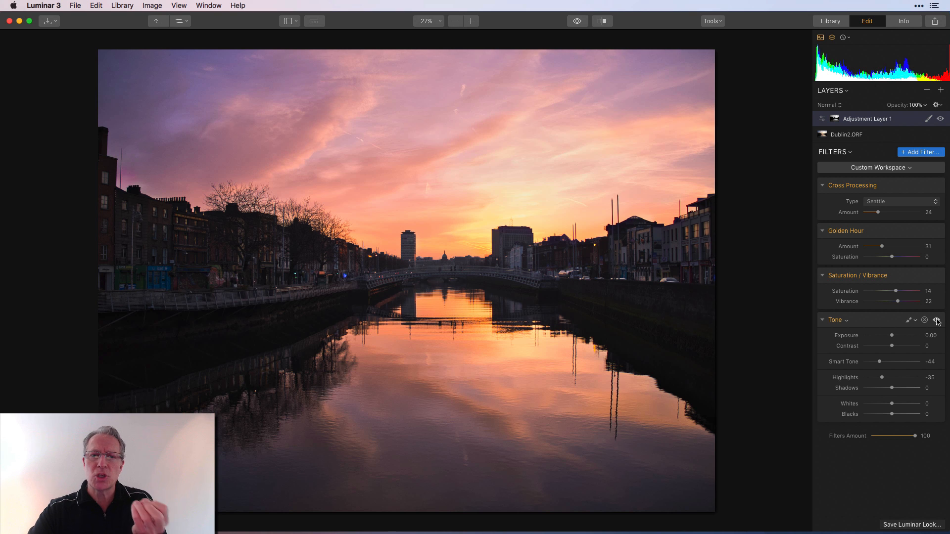
left_click(936, 320)
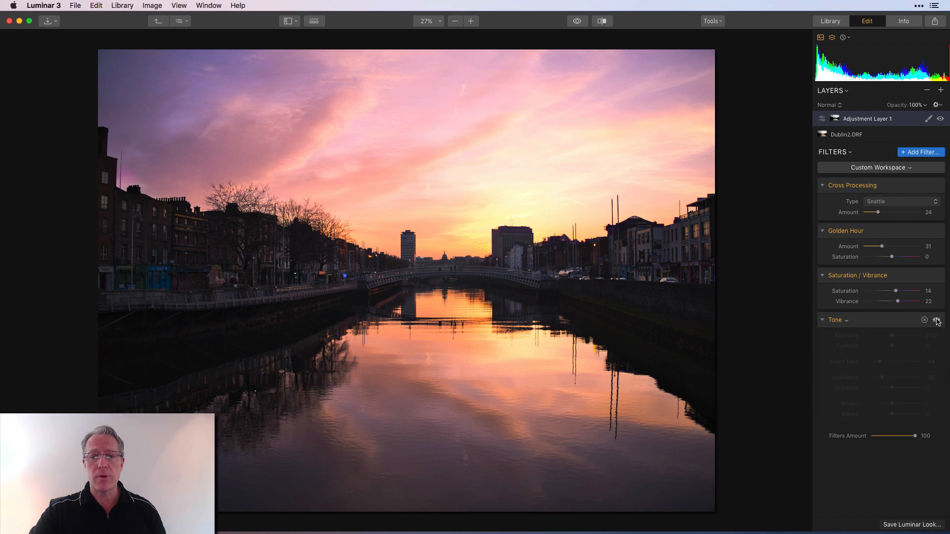
left_click(937, 320)
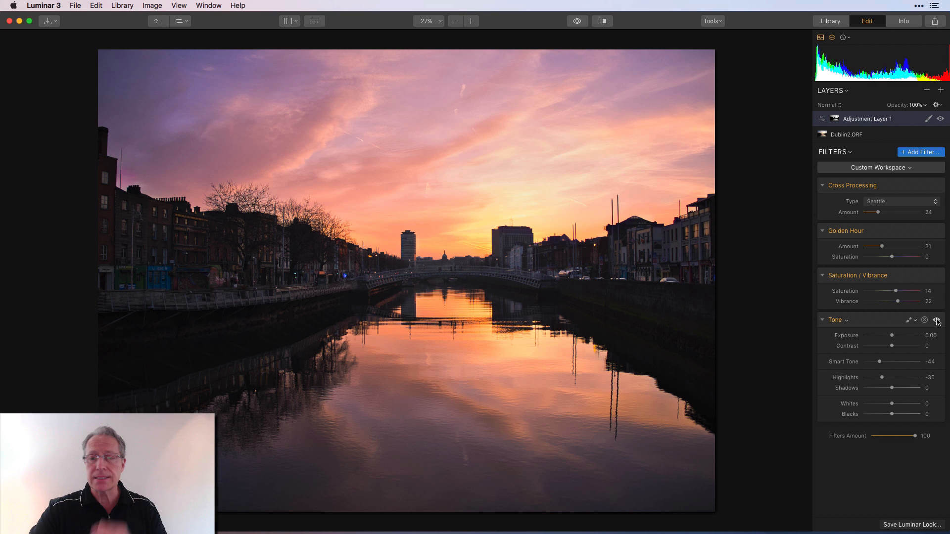
Step: Add a second adjustment layer with a Structure filter and set the filter's Amount to -70
left_click(941, 90)
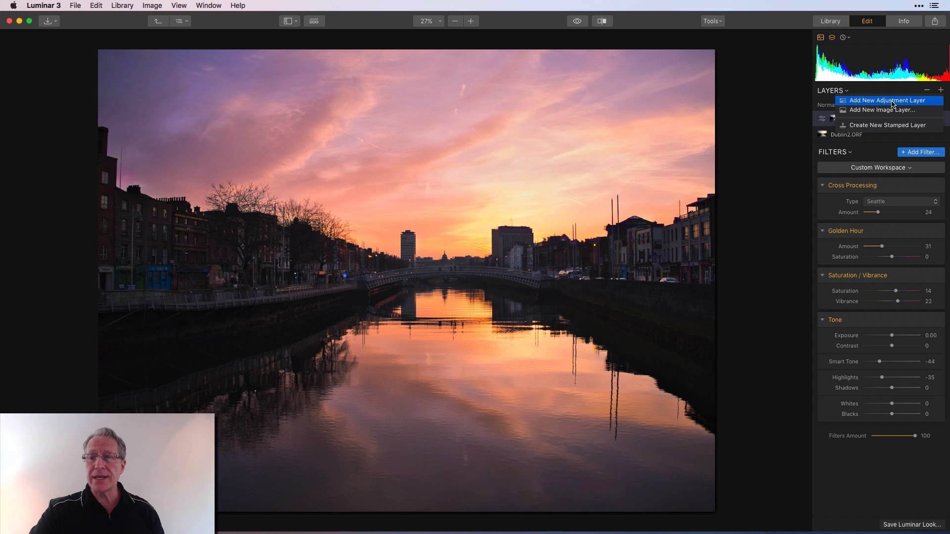
left_click(894, 101)
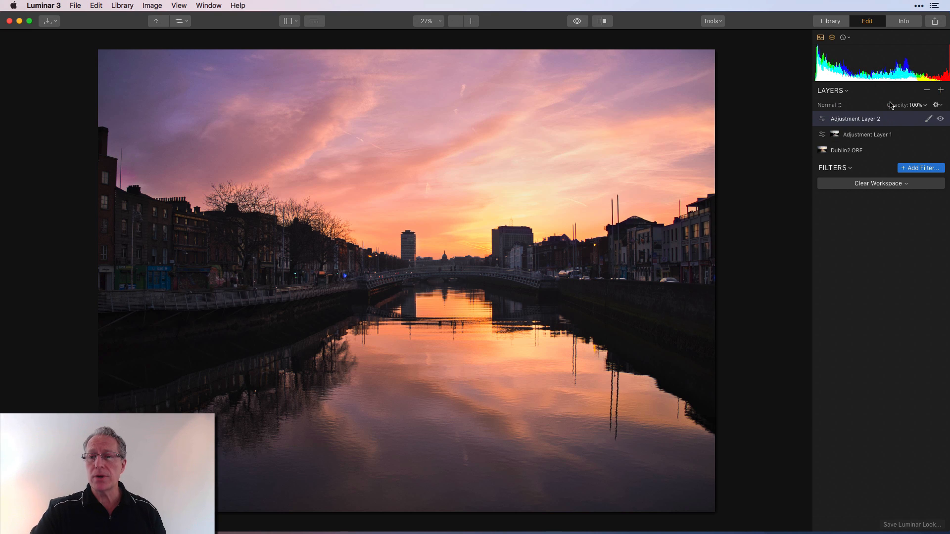
left_click(922, 169)
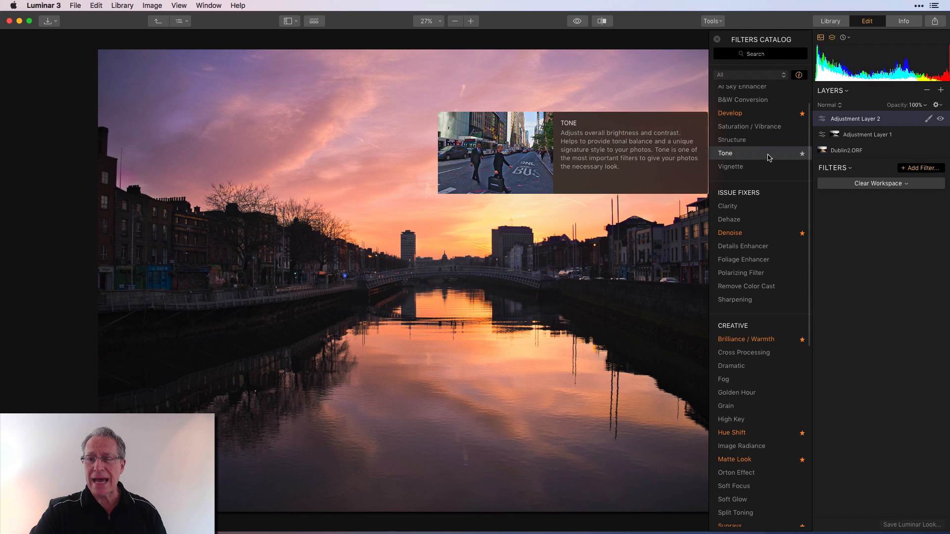
left_click(760, 141)
left_click(718, 39)
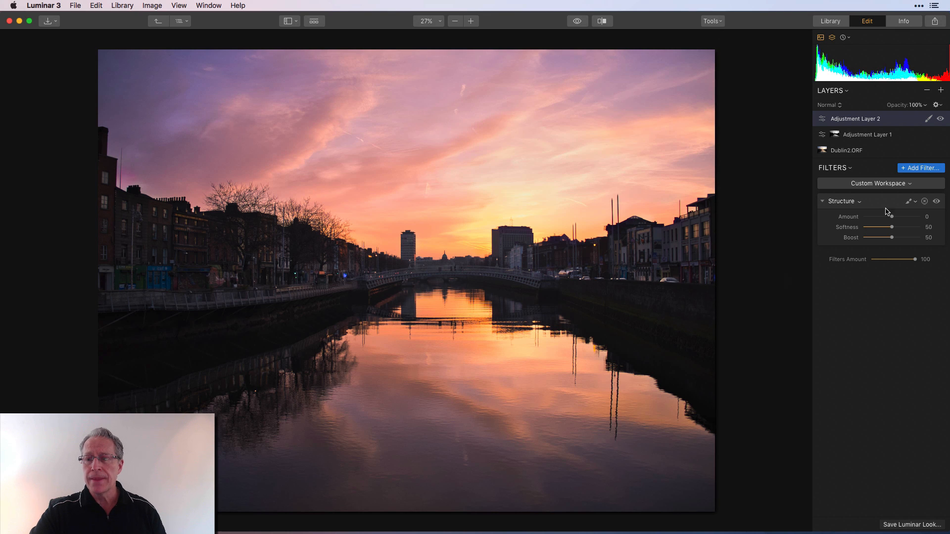
left_click_drag(892, 218, 871, 217)
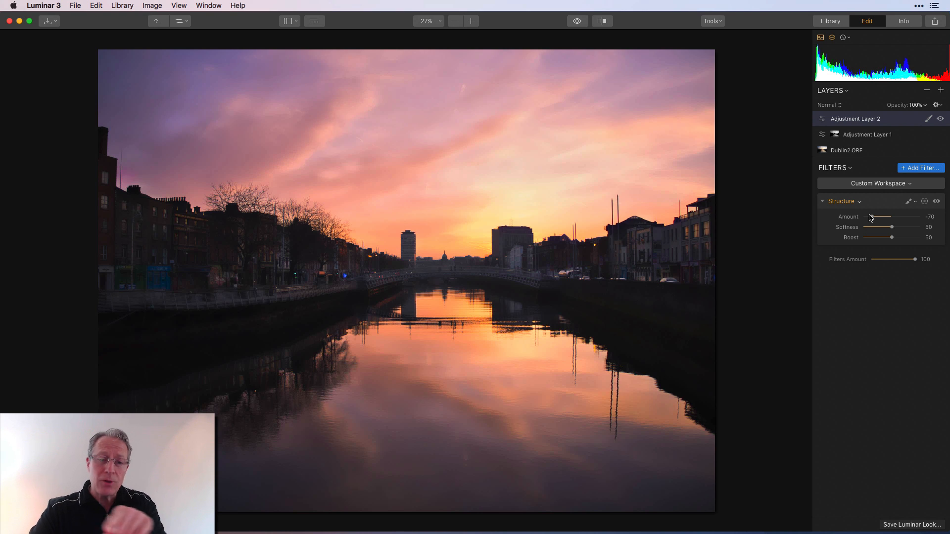
Step: Brush the Structure filter onto the sky and the river water with a size 208 brush, leaving out the riverbank buildings
left_click(909, 202)
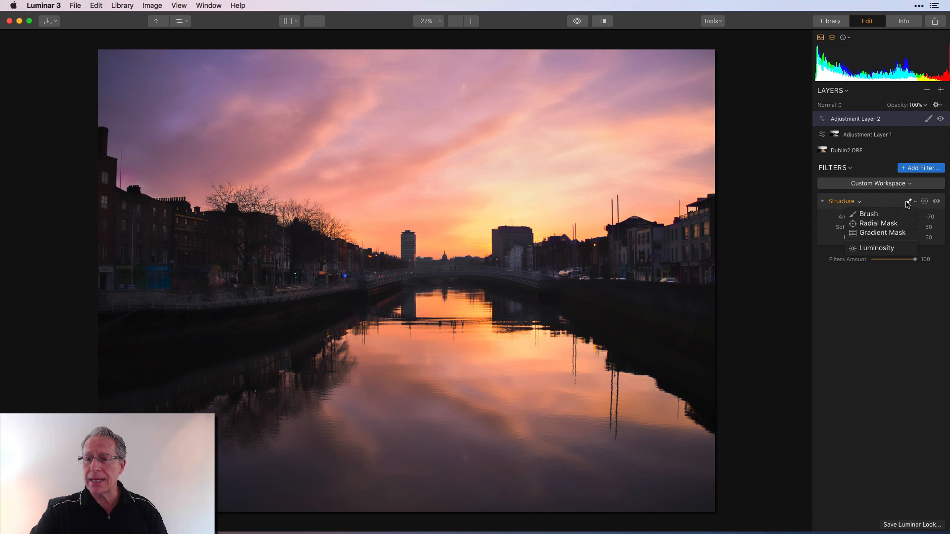
left_click(875, 216)
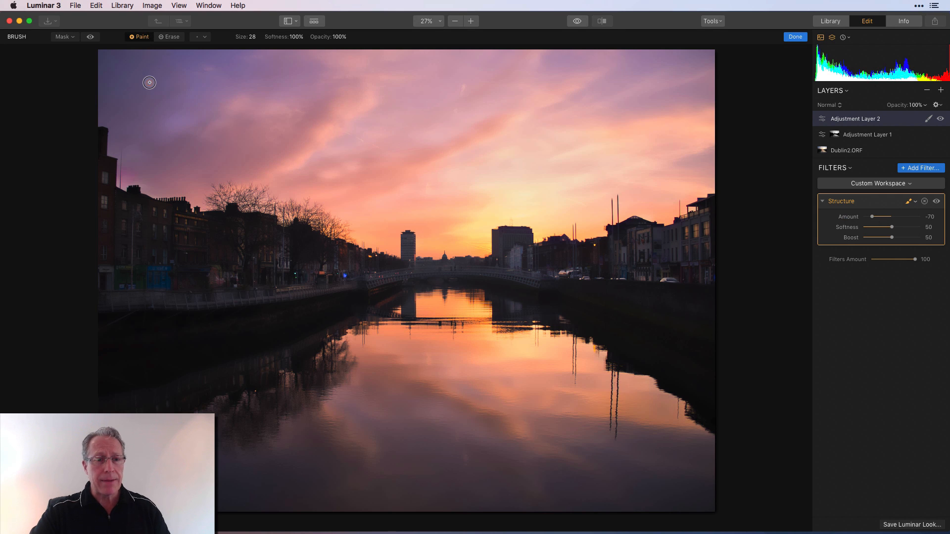
key("bracketright")
key("bracketright")
key("bracketright")
key("bracketright")
key("bracketright")
key("bracketright")
key("bracketright")
key("bracketright")
key("bracketright")
key("bracketright")
key("bracketright")
key("bracketright")
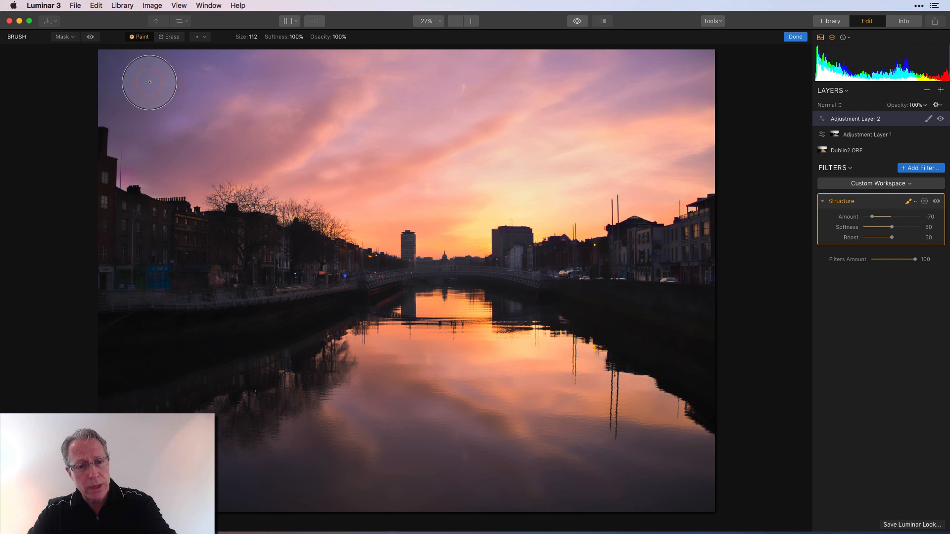
key("bracketright")
key("bracketright")
key("bracketright")
key("bracketright")
key("bracketright")
key("bracketright")
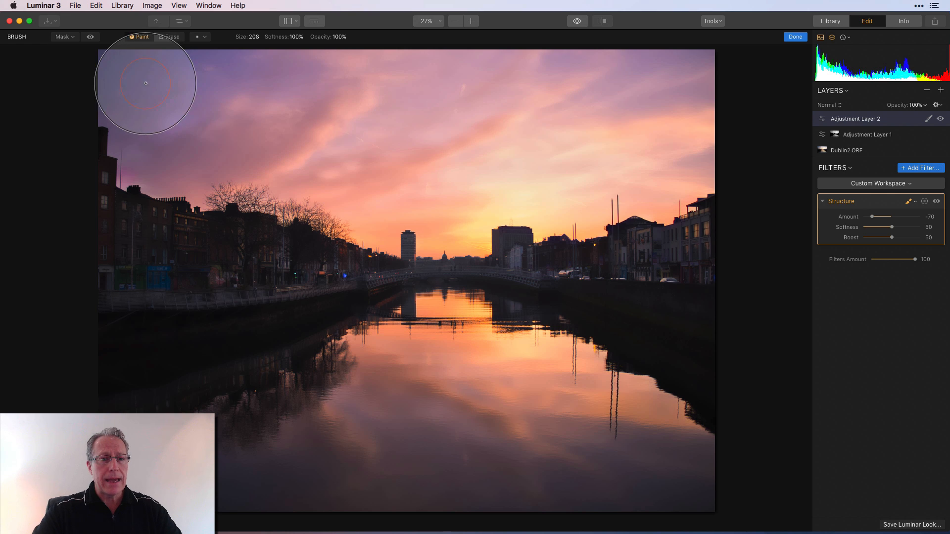
mouse_move(102, 76)
left_mouse_down()
mouse_move(152, 105)
mouse_move(169, 152)
mouse_move(306, 181)
mouse_move(383, 183)
left_mouse_up()
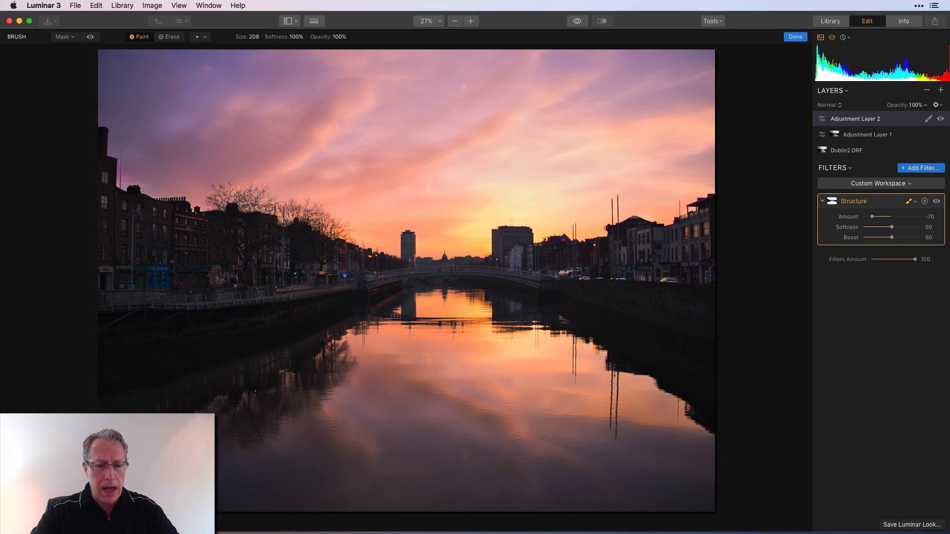
Step: Check the Structure mask as an overlay, fill in the sky above the bridge and finish the brush edit
left_click(91, 37)
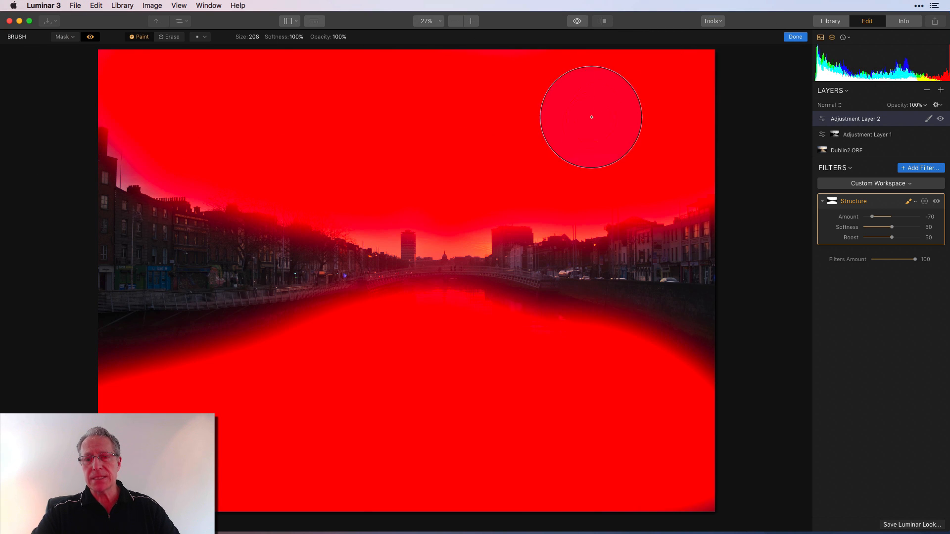
left_click(452, 211)
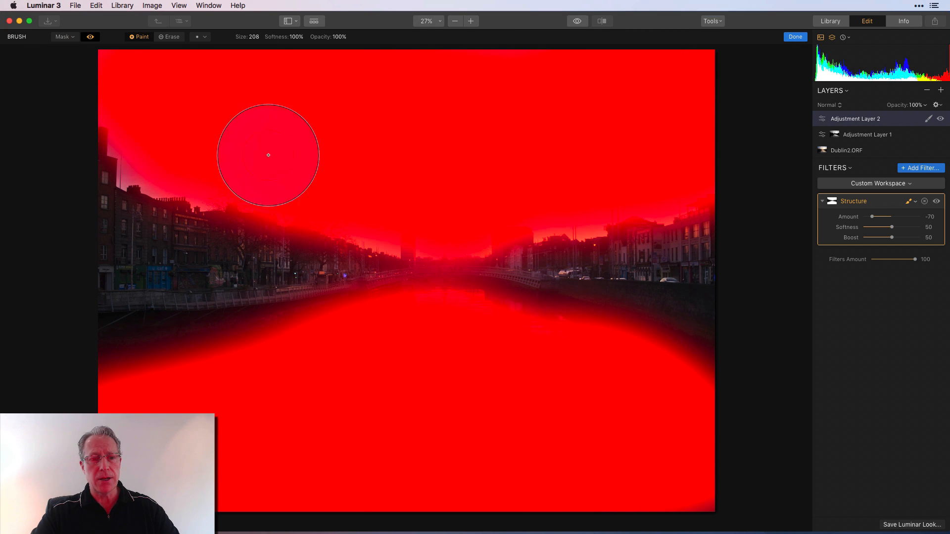
left_click(91, 37)
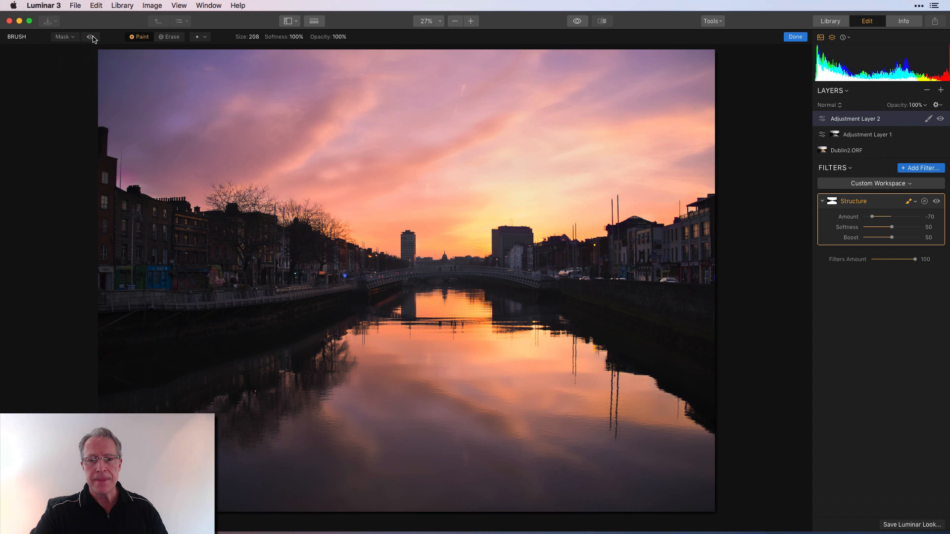
mouse_move(473, 532)
left_click(795, 38)
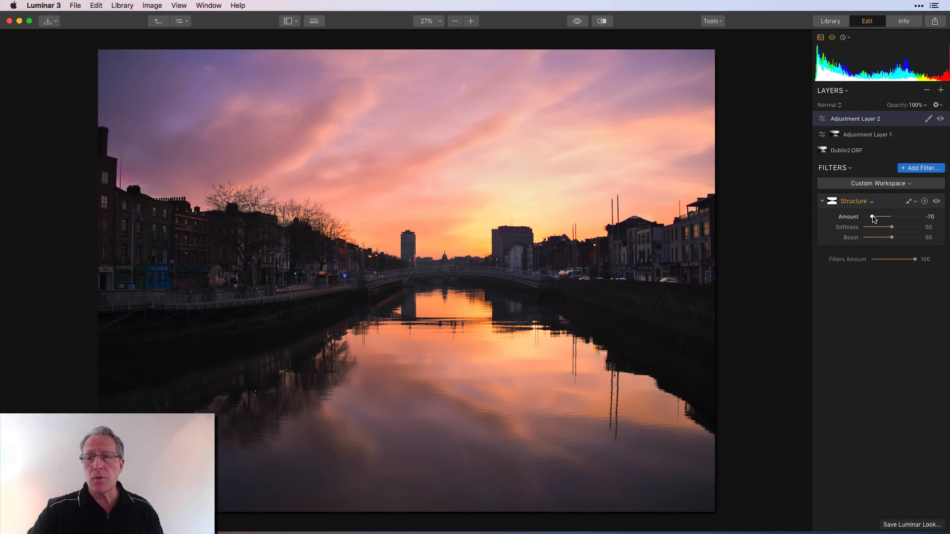
Step: Try a strongly positive Amount on the masked Structure filter for comparison, and settle on -54
left_click_drag(872, 217, 925, 214)
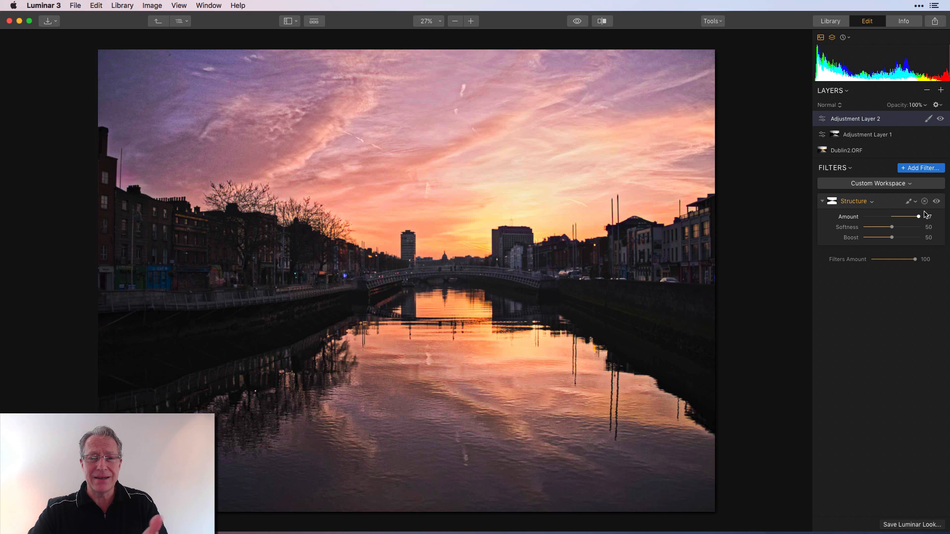
left_click_drag(925, 214, 878, 223)
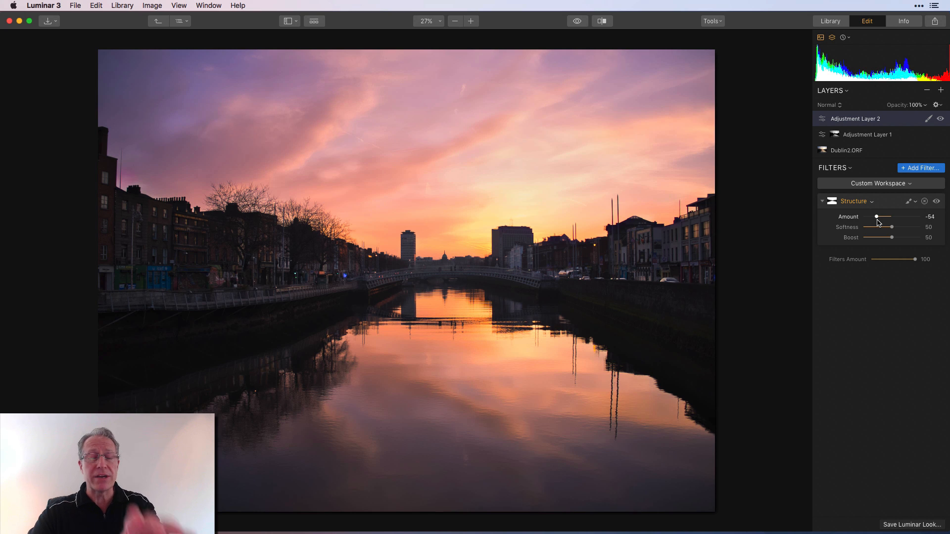
Step: Add another Structure filter to Adjustment Layer 2 and set its Amount to 44
left_click(919, 168)
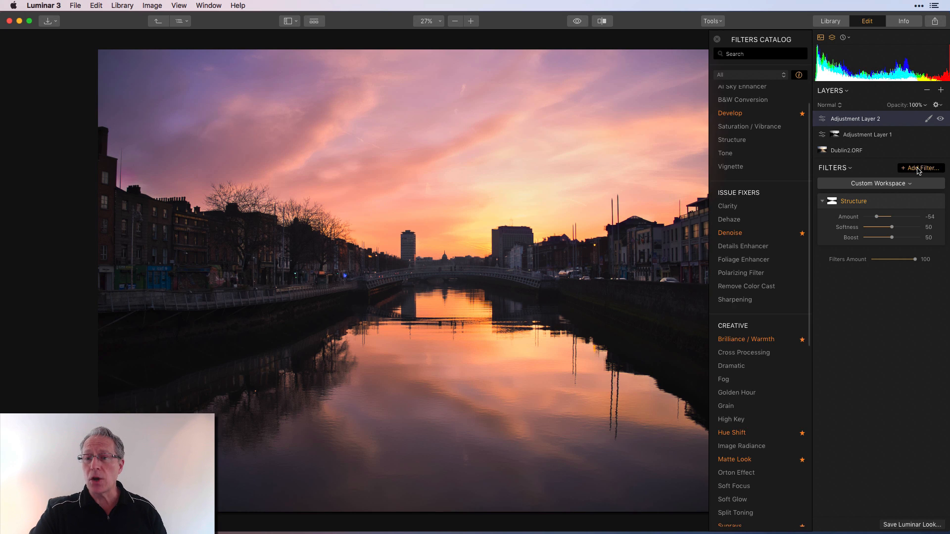
left_click(765, 140)
left_click(718, 42)
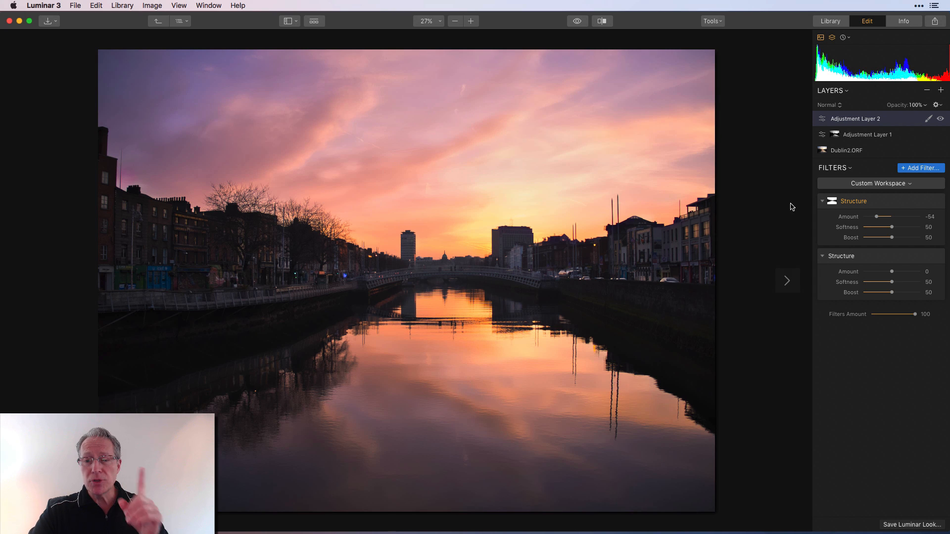
left_click_drag(886, 274, 907, 275)
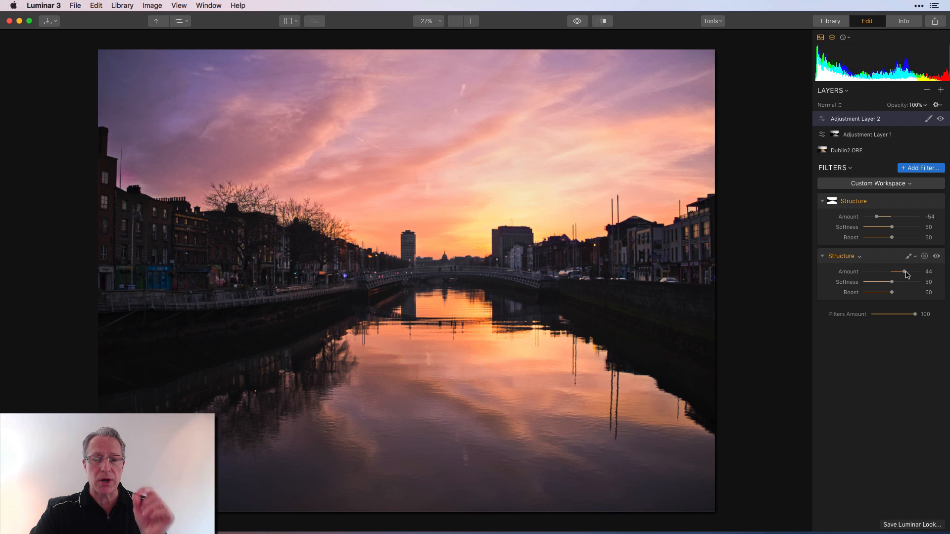
Step: Brush the second Structure filter onto the buildings, bridge and quay walls along both riverbanks with a size 52 brush
left_click(910, 257)
left_click(874, 268)
key("bracketleft")
key("bracketleft")
key("bracketleft")
key("bracketleft")
key("bracketleft")
key("bracketleft")
key("bracketleft")
key("bracketleft")
key("bracketleft")
key("bracketleft")
key("bracketleft")
key("bracketleft")
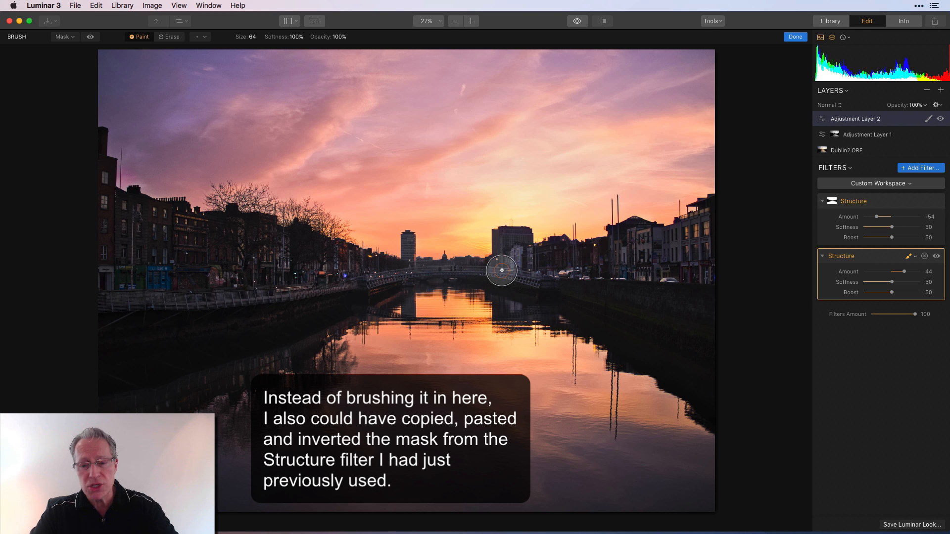
key("bracketright")
key("bracketleft")
key("bracketleft")
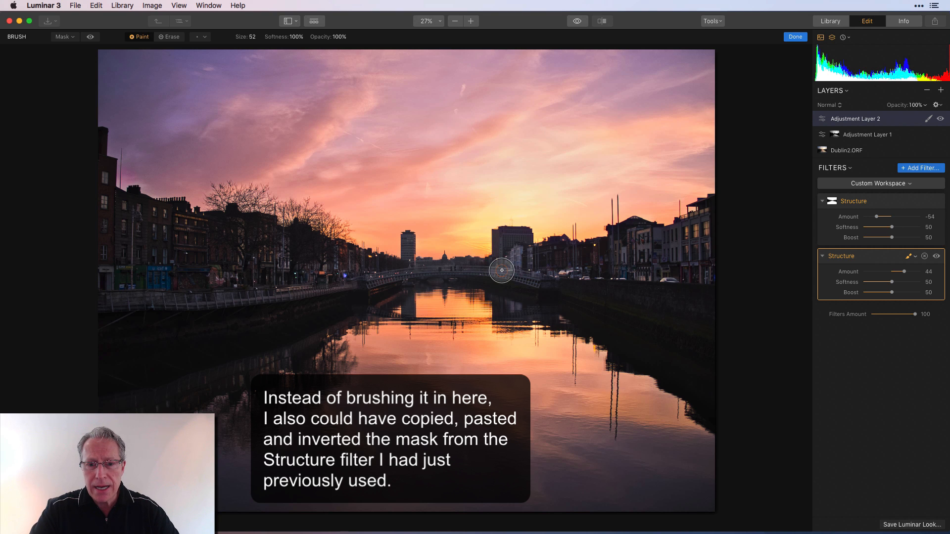
mouse_move(584, 259)
left_mouse_down()
mouse_move(713, 227)
mouse_move(670, 266)
mouse_move(690, 264)
mouse_move(633, 265)
mouse_move(685, 283)
mouse_move(662, 302)
mouse_move(700, 310)
mouse_move(595, 279)
mouse_move(528, 273)
mouse_move(511, 249)
mouse_move(509, 277)
mouse_move(402, 269)
mouse_move(408, 258)
mouse_move(148, 321)
mouse_move(179, 307)
mouse_move(125, 291)
mouse_move(194, 262)
mouse_move(199, 244)
mouse_move(106, 212)
mouse_move(129, 261)
mouse_move(110, 254)
left_mouse_up()
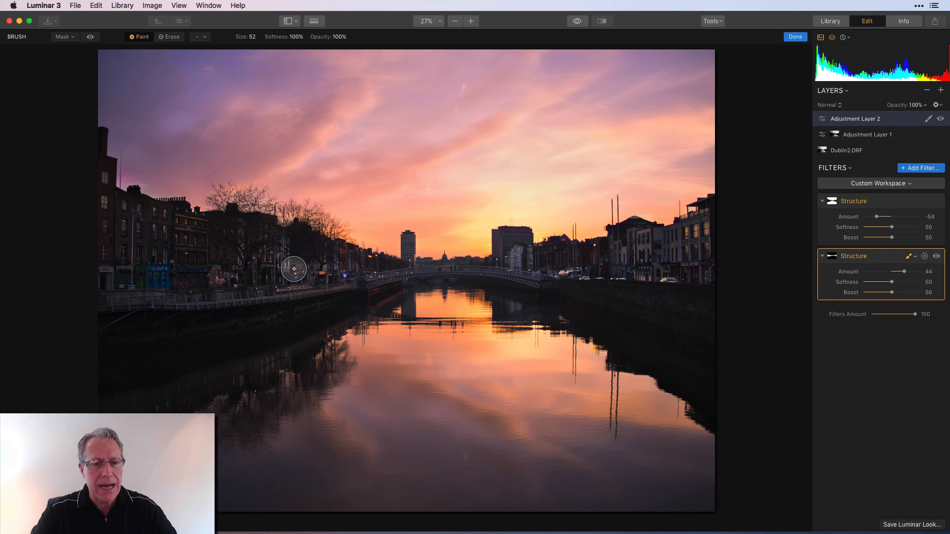
Step: Show the second Structure filter's mask as an overlay and paint over the gaps on both riverbanks
left_click(90, 37)
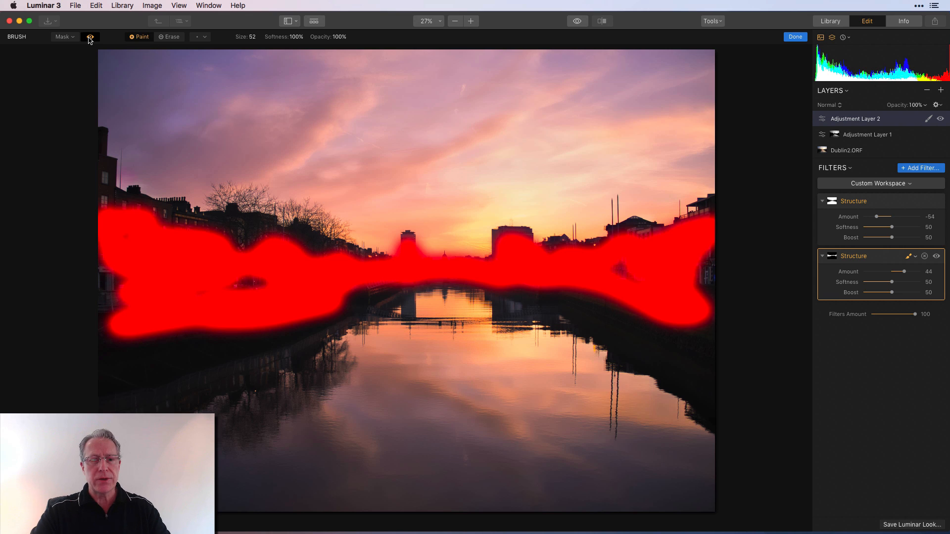
mouse_move(228, 267)
left_mouse_down()
mouse_move(175, 231)
mouse_move(132, 289)
mouse_move(90, 284)
mouse_move(180, 291)
left_mouse_up()
left_click_drag(598, 275, 735, 278)
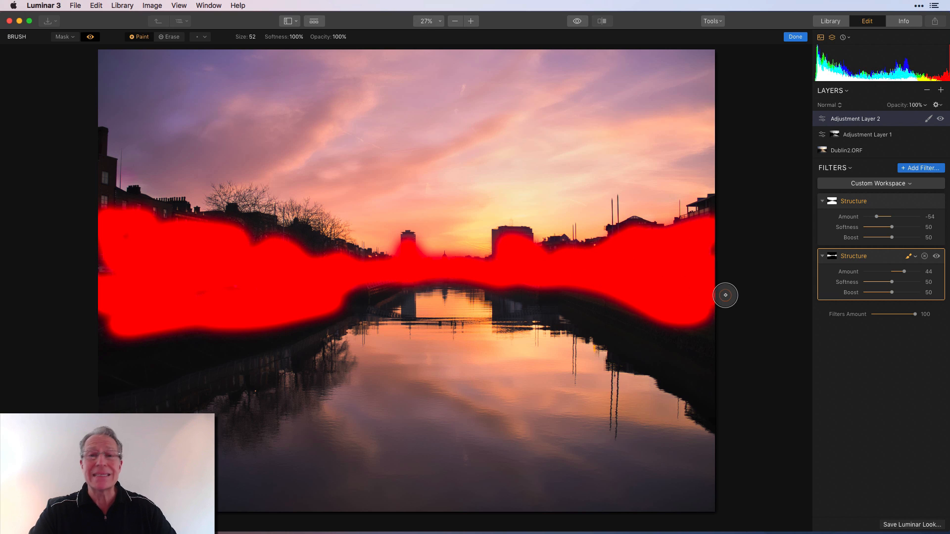
Step: Hide the overlay to finish the second Structure filter's brushed mask, and copy that mask
left_click(90, 37)
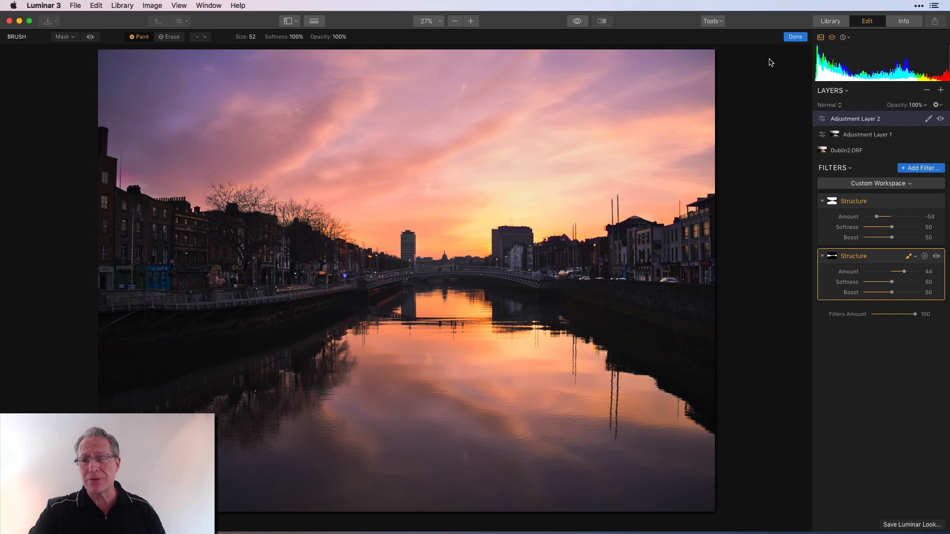
left_click(793, 38)
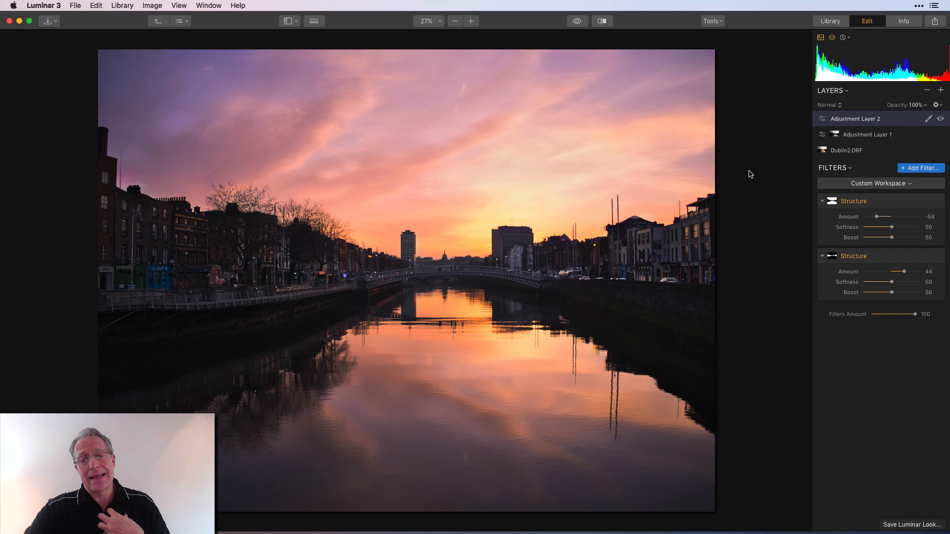
mouse_move(911, 260)
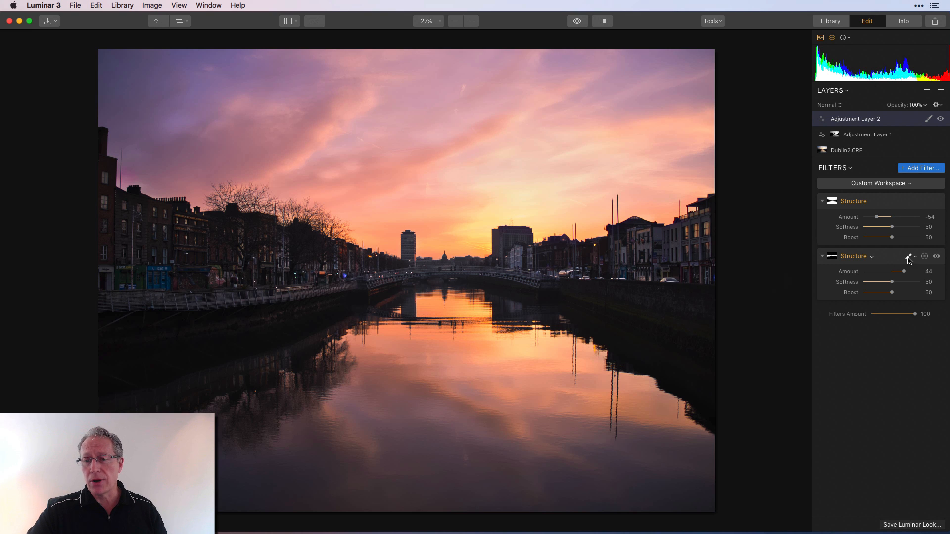
left_click(871, 257)
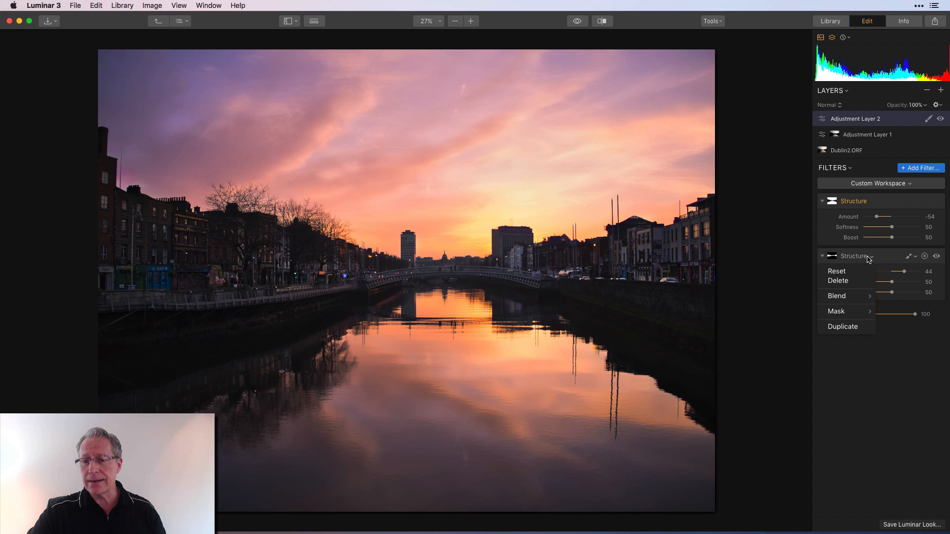
mouse_move(851, 317)
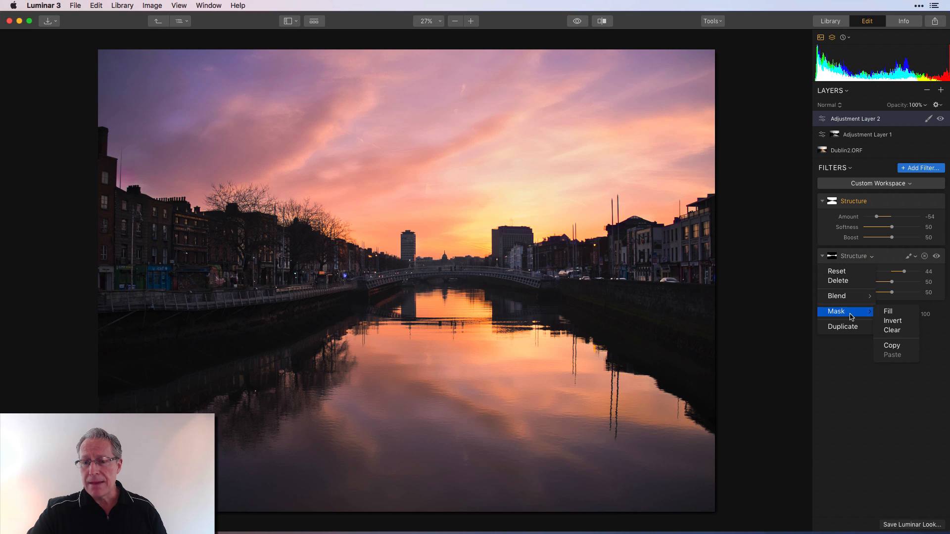
left_click(891, 346)
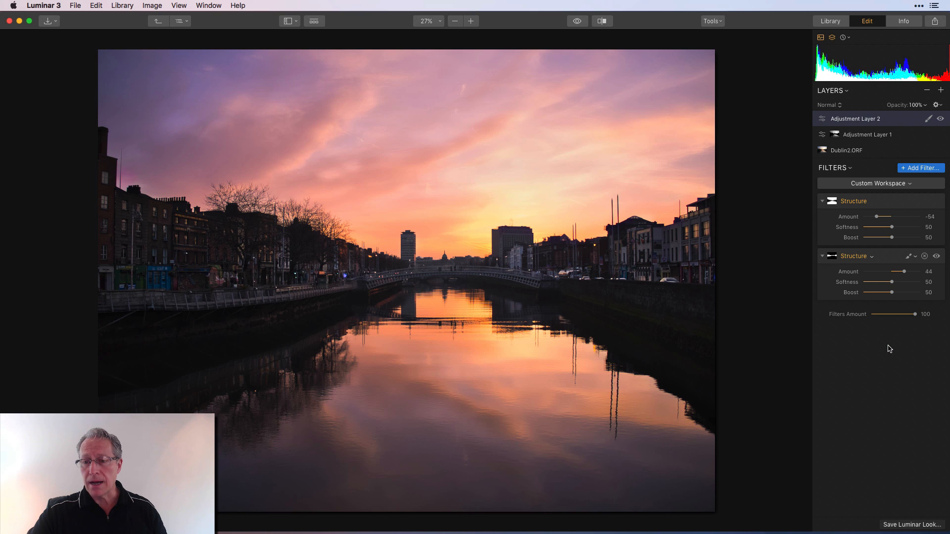
Step: Add an Exposure filter to Adjustment Layer 2 and paste the copied buildings mask onto it
left_click(922, 168)
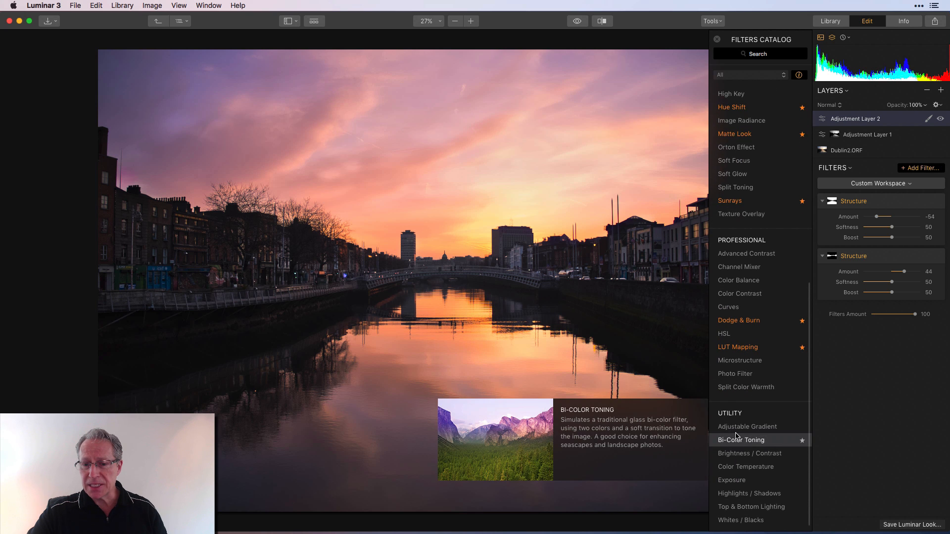
left_click(717, 40)
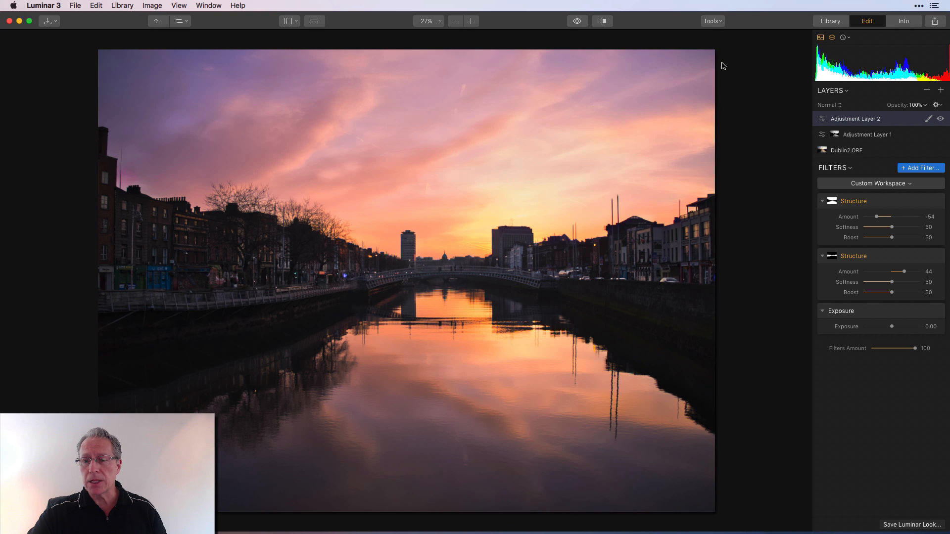
left_click(841, 316)
mouse_move(844, 367)
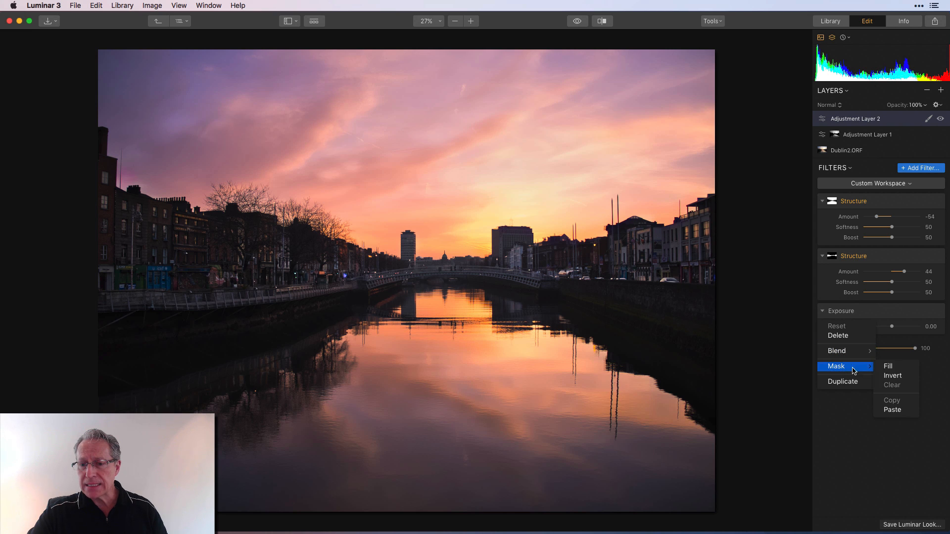
left_click(892, 409)
Step: Try the masked Exposure filter at 0.41, compare the photo with it off and on, and settle on 0.21
left_click_drag(893, 329, 897, 329)
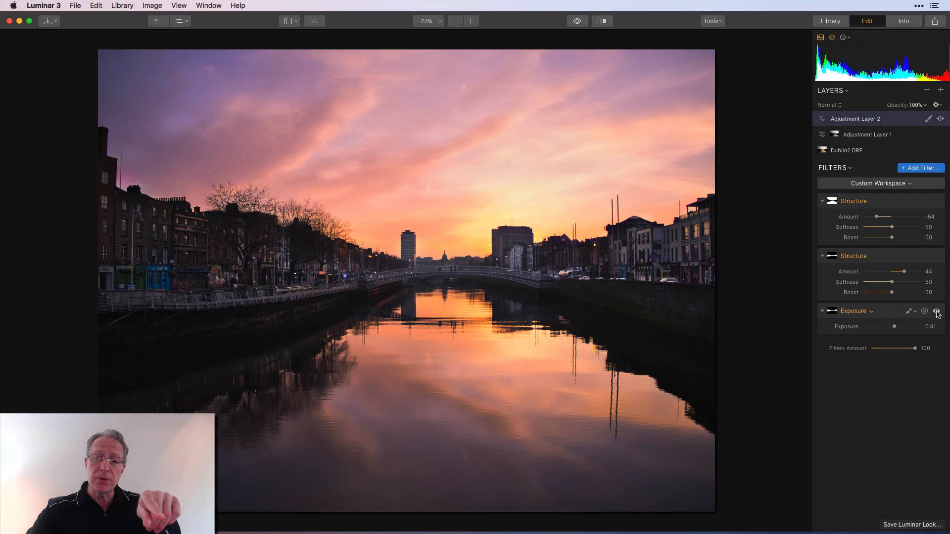
left_click(937, 312)
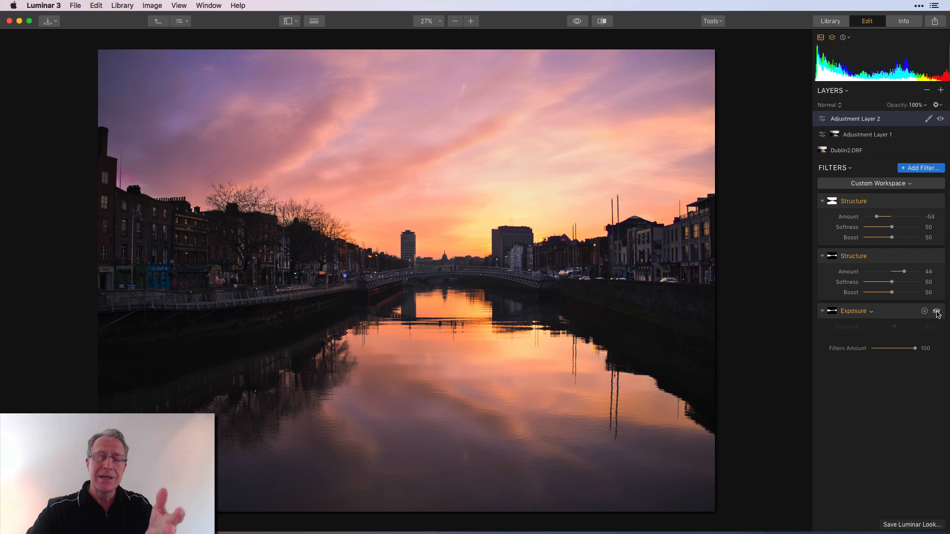
left_click(936, 312)
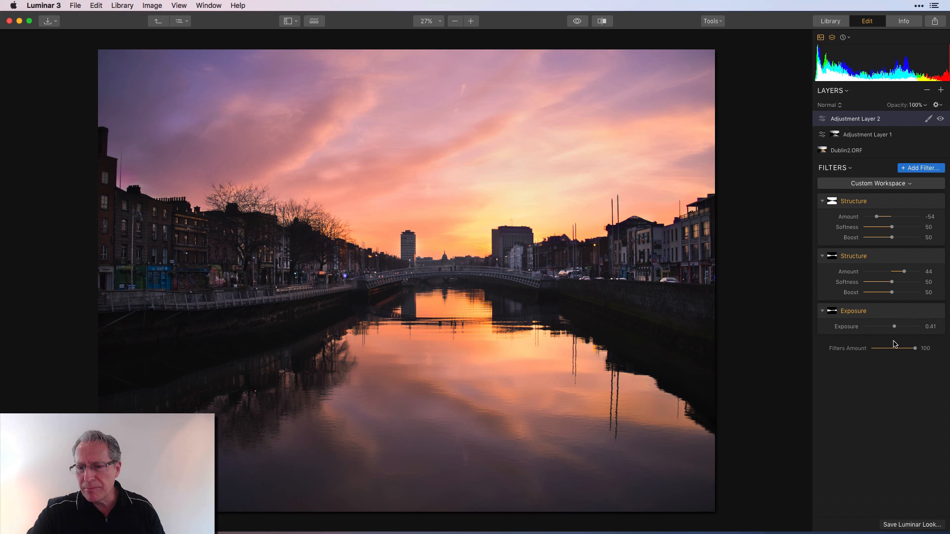
left_click_drag(895, 327, 893, 328)
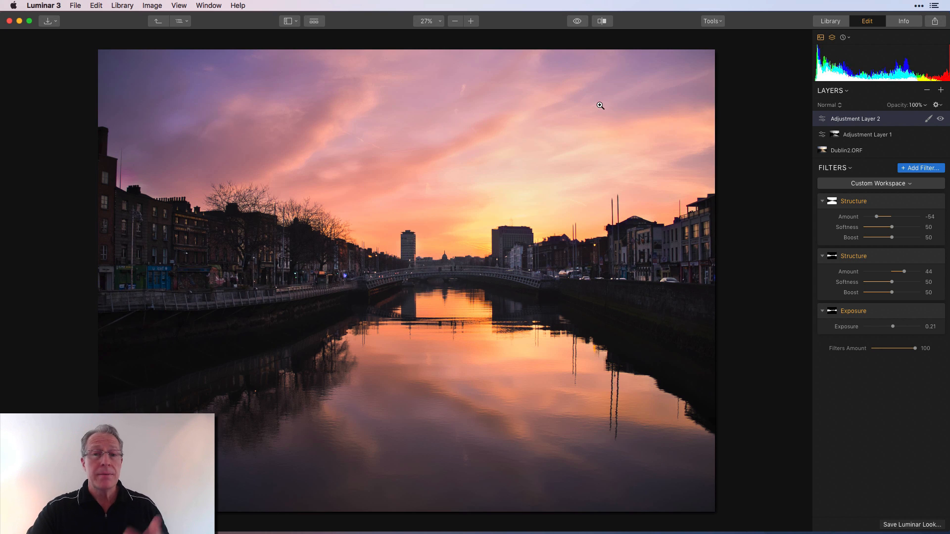
Step: Compare the edited photo with the original, including a split before/after view with the divider moved across the image
left_click(577, 20)
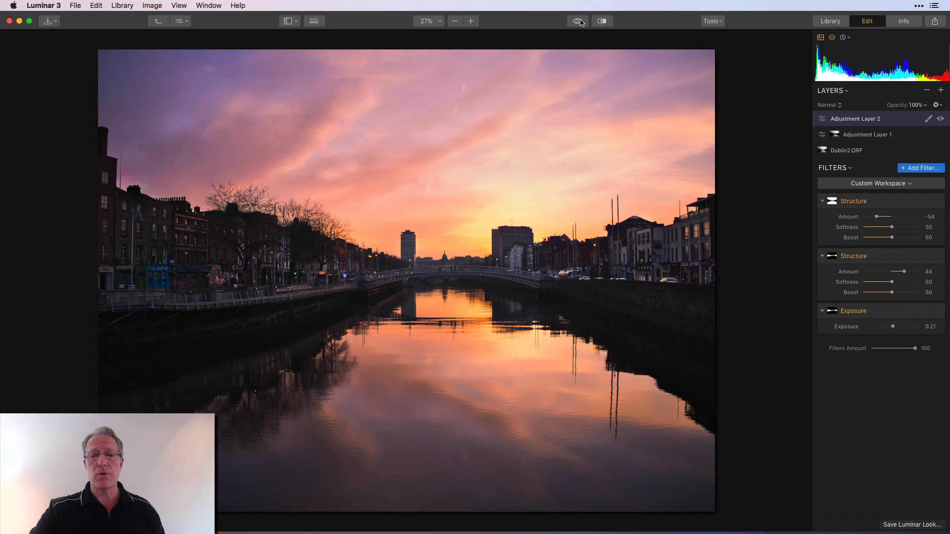
left_click(602, 20)
left_click_drag(337, 196, 315, 165)
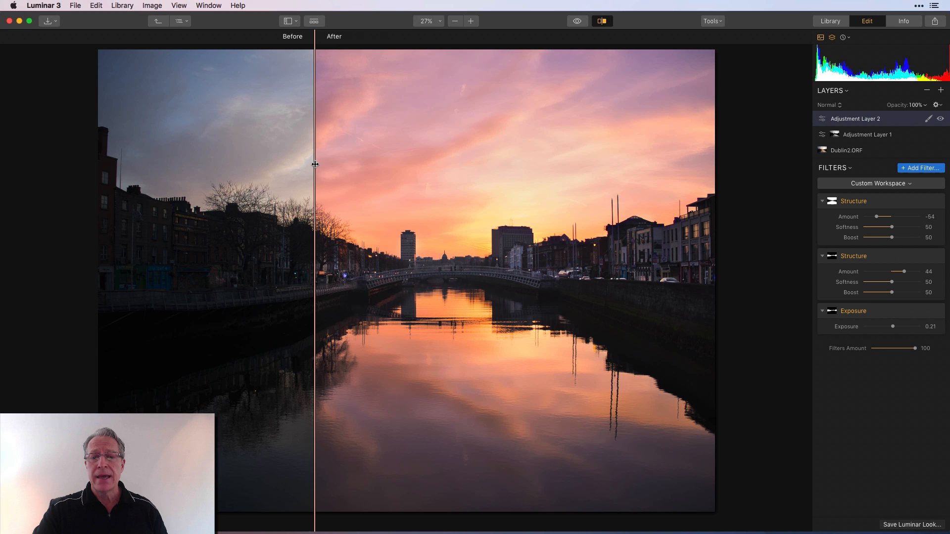
left_click(603, 21)
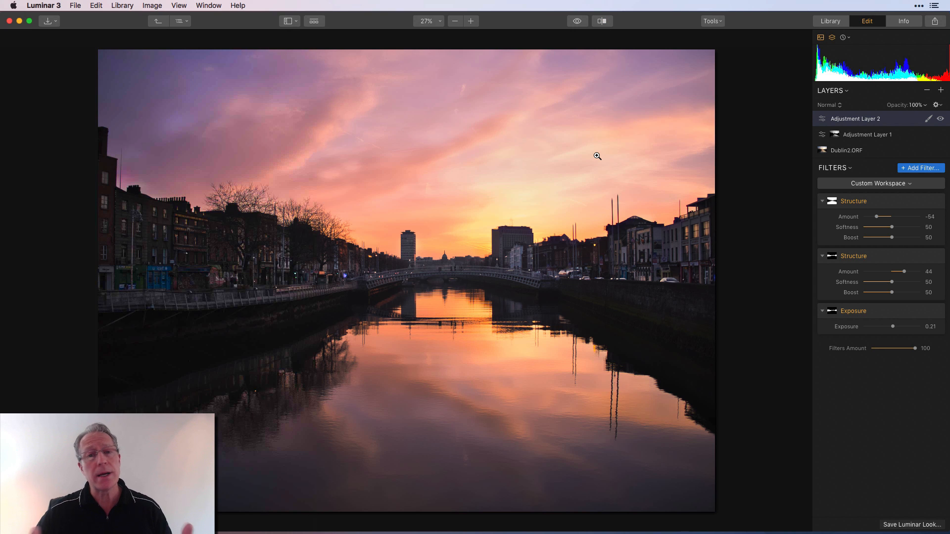